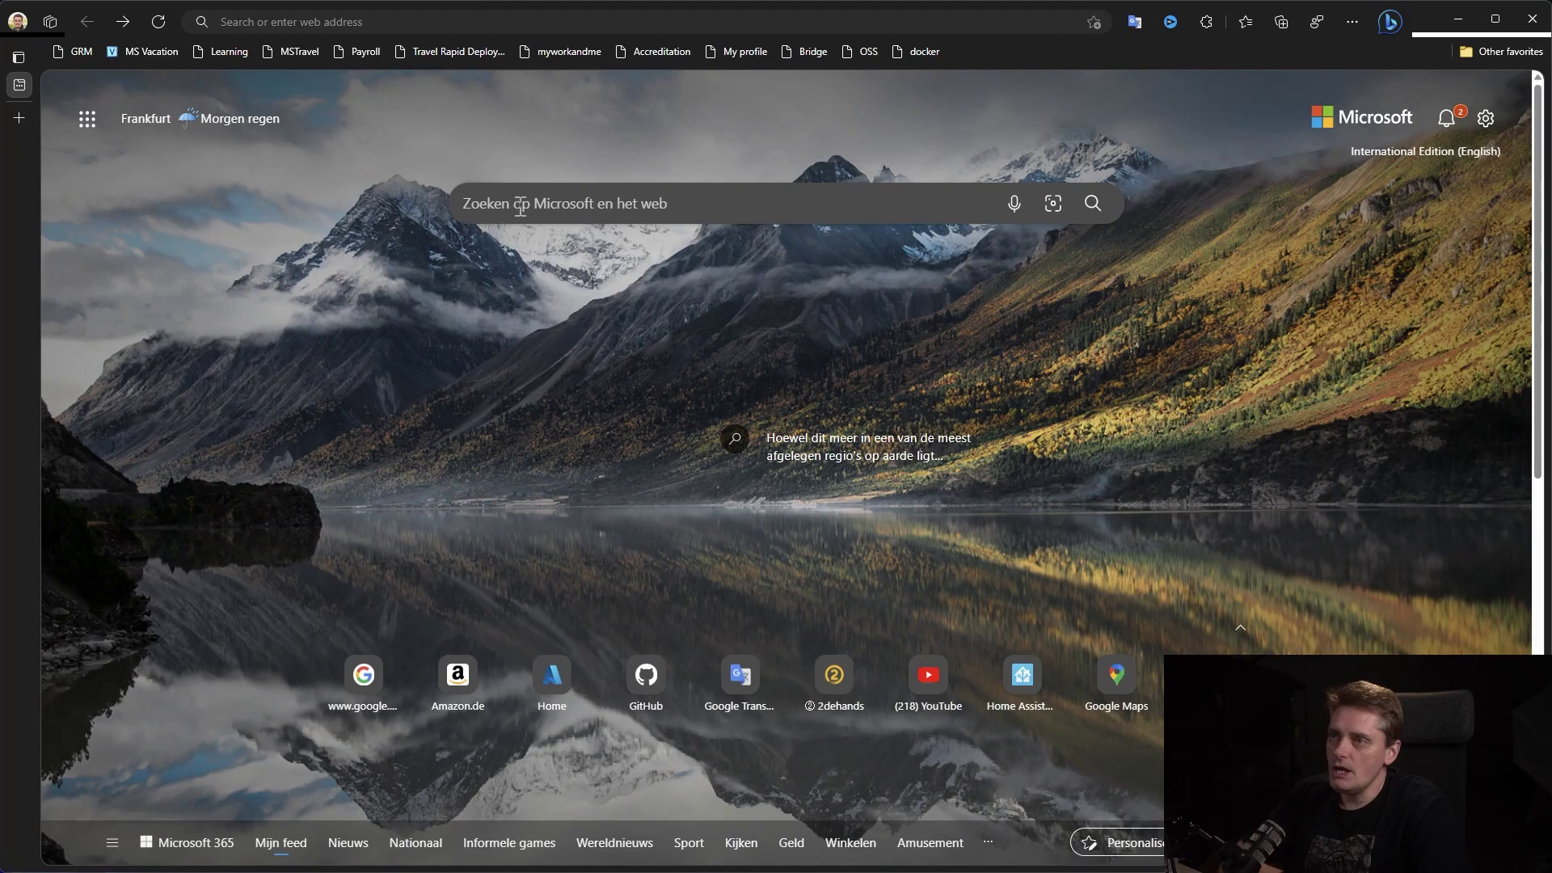
Search Bing for windirstat and follow windirstat.net's downloads page to the FossHub installer page
click(524, 207)
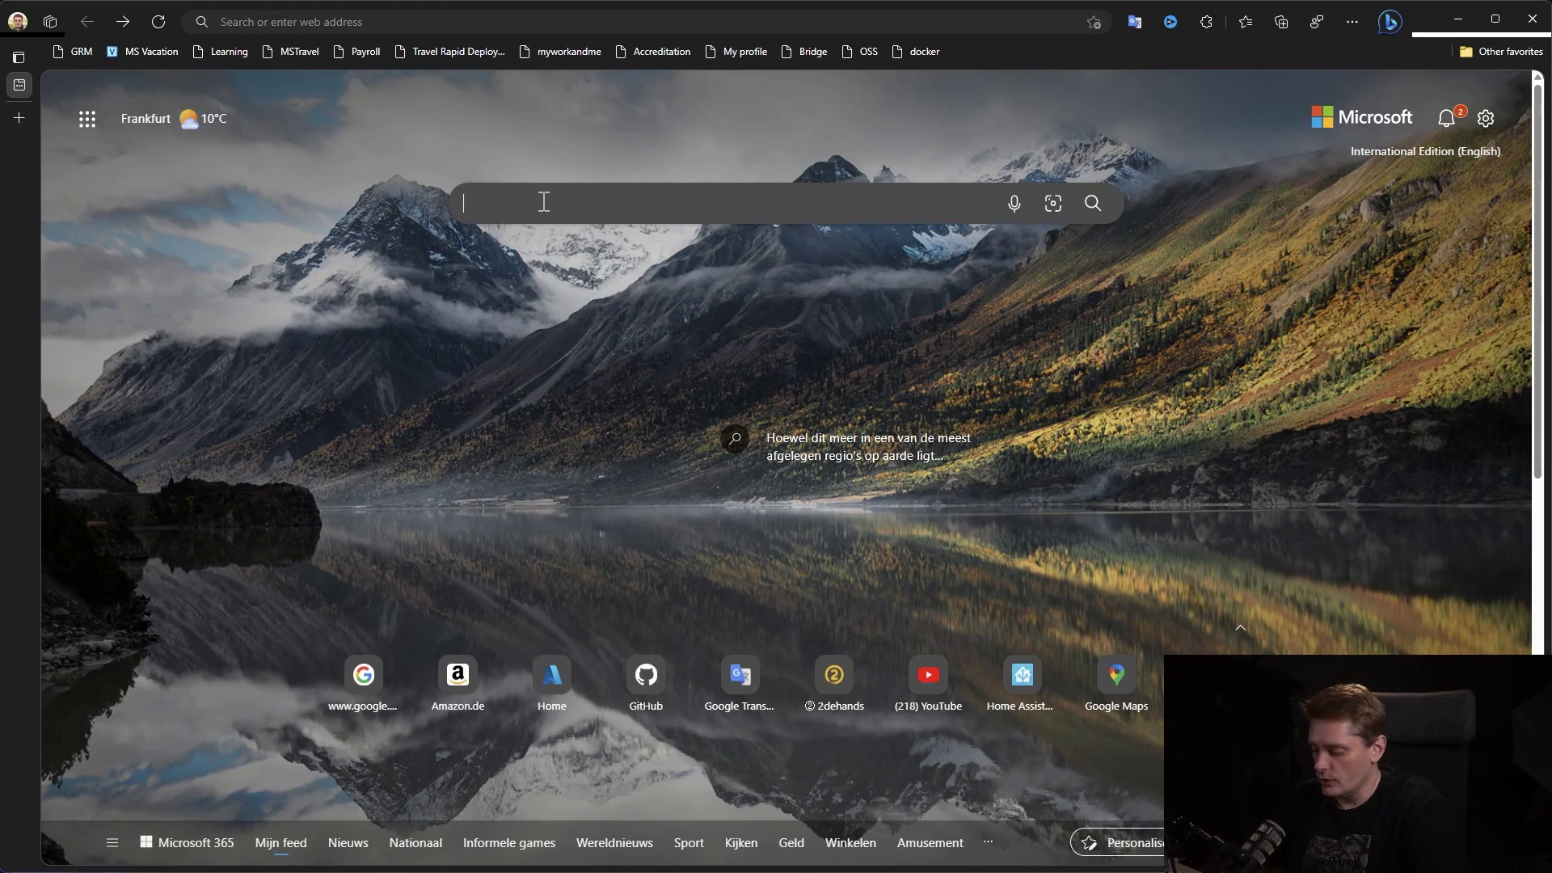
text(windi)
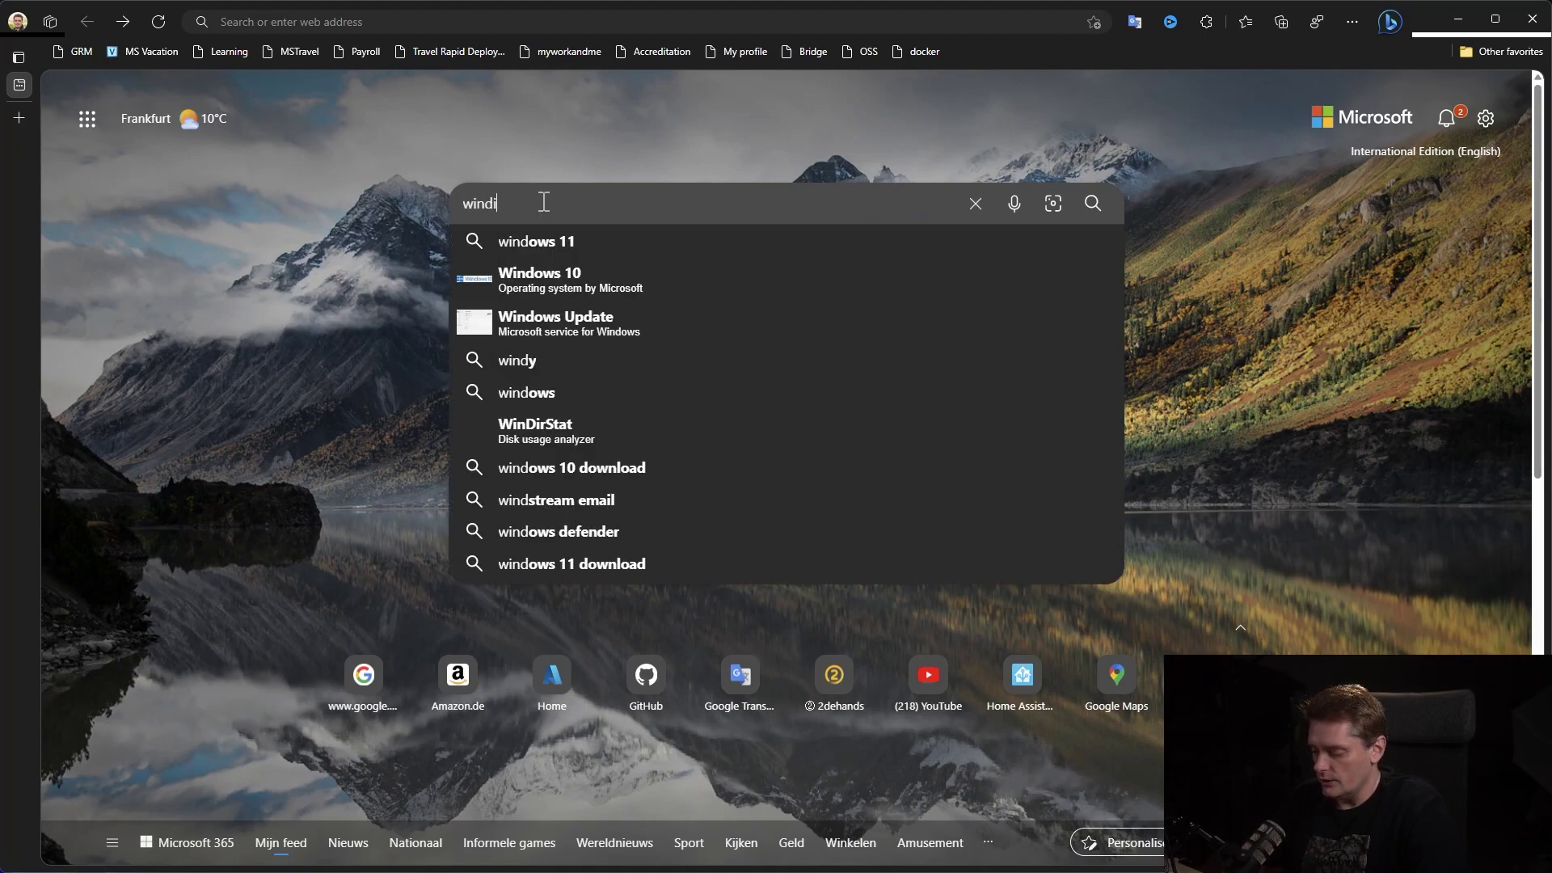
text(rstat)
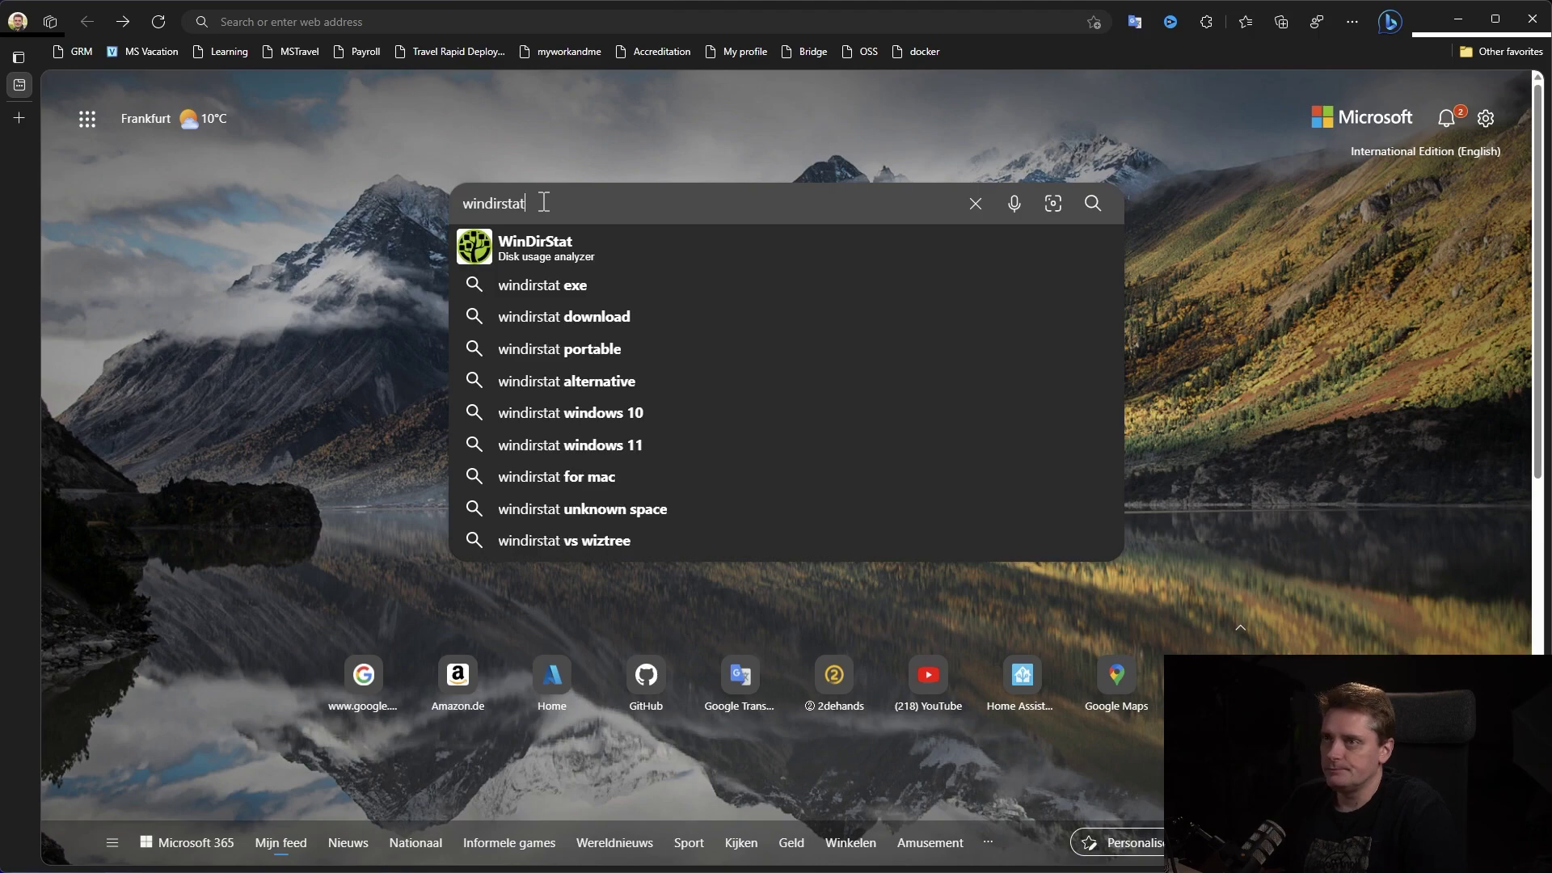
key(Return)
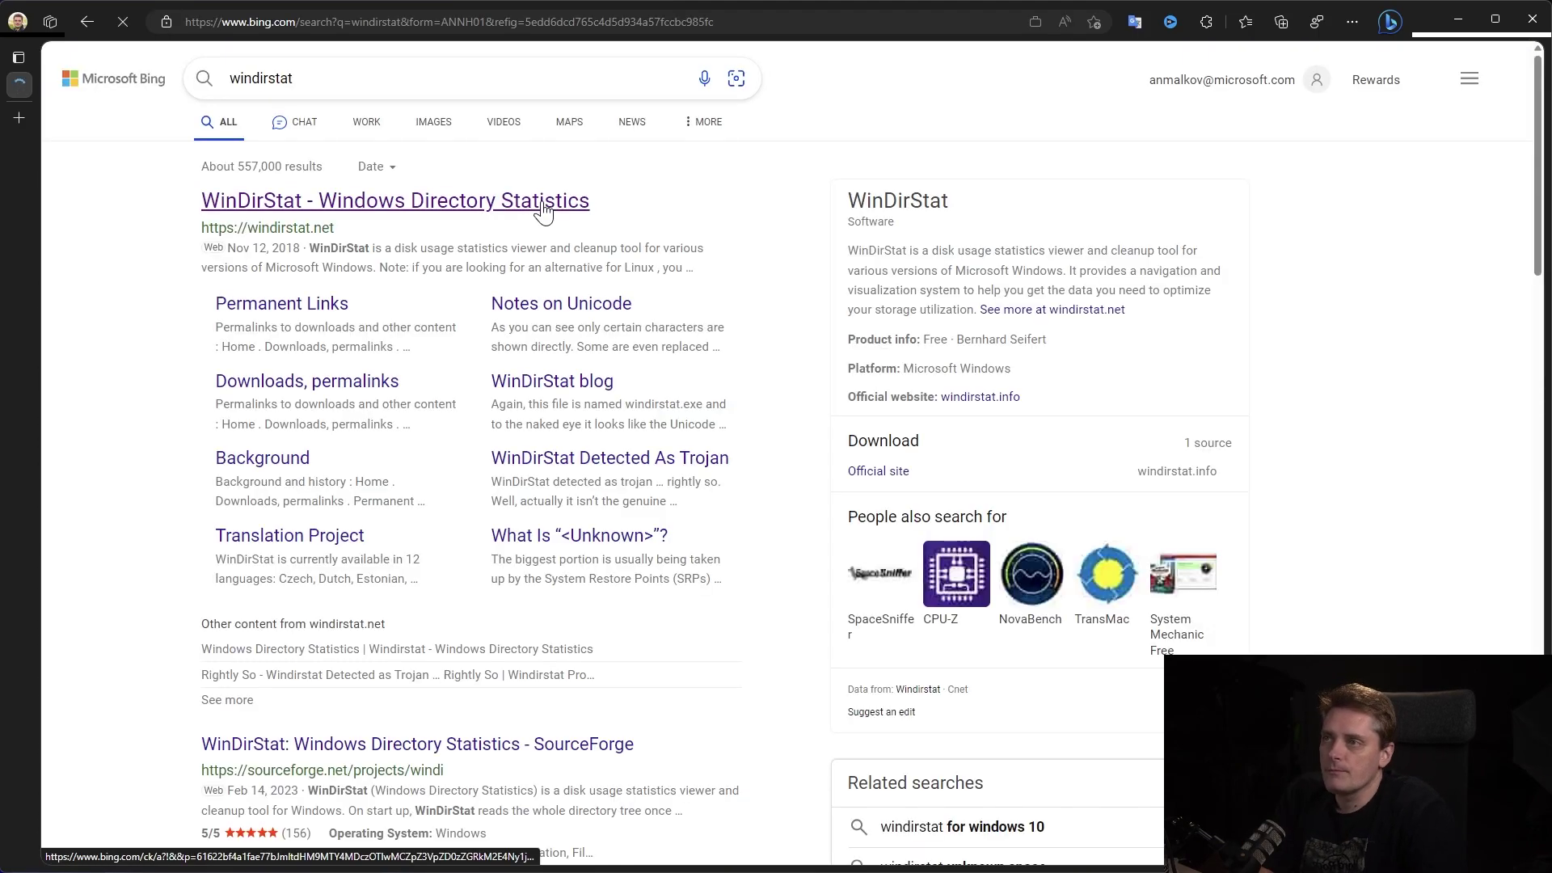
click(541, 203)
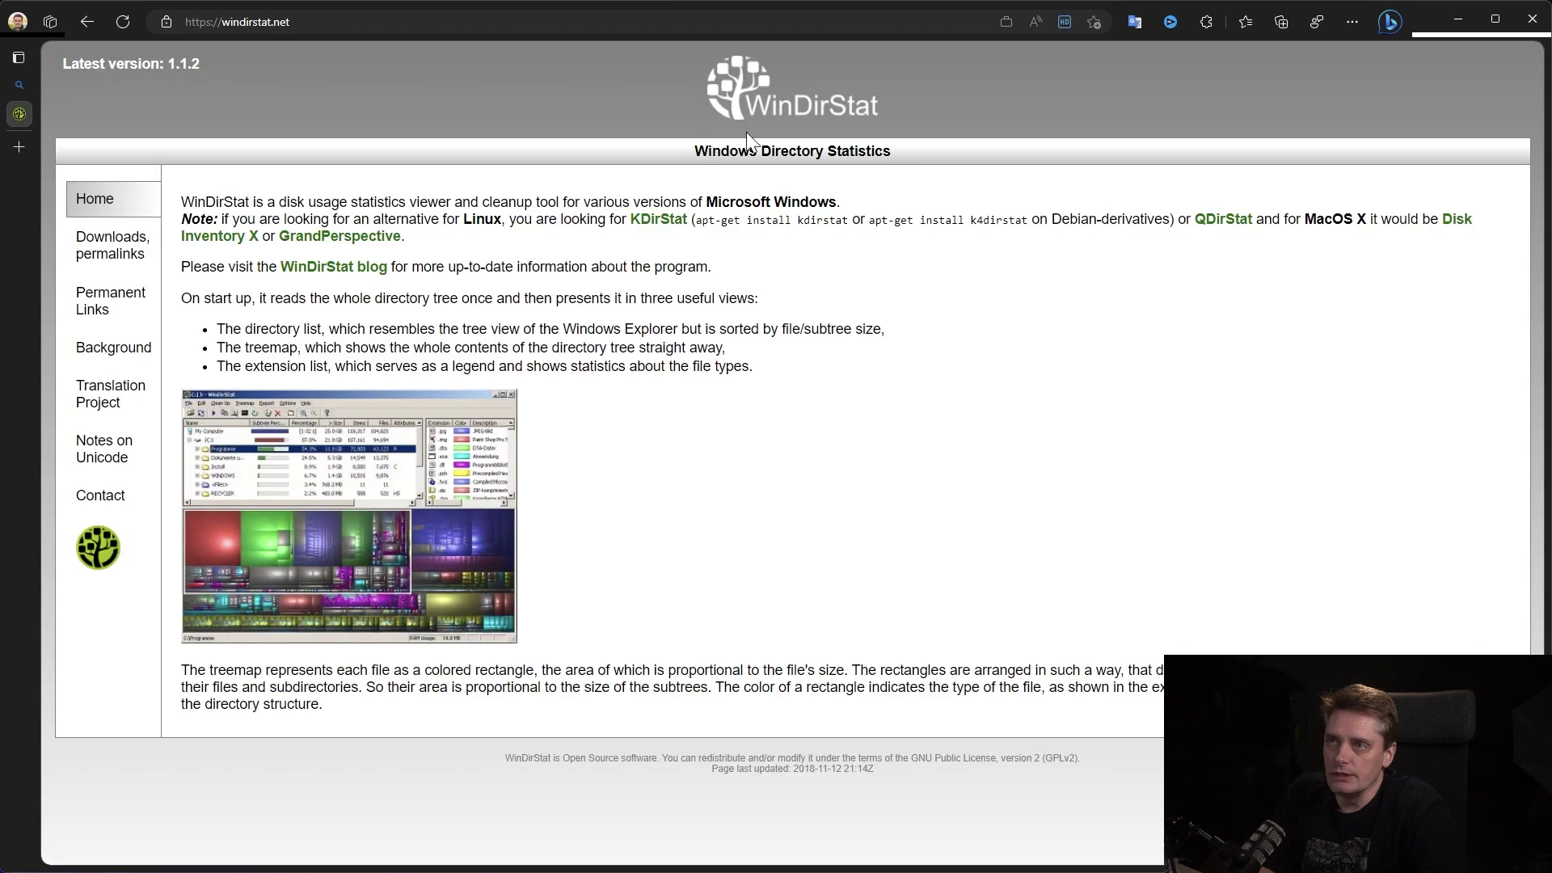
click(113, 267)
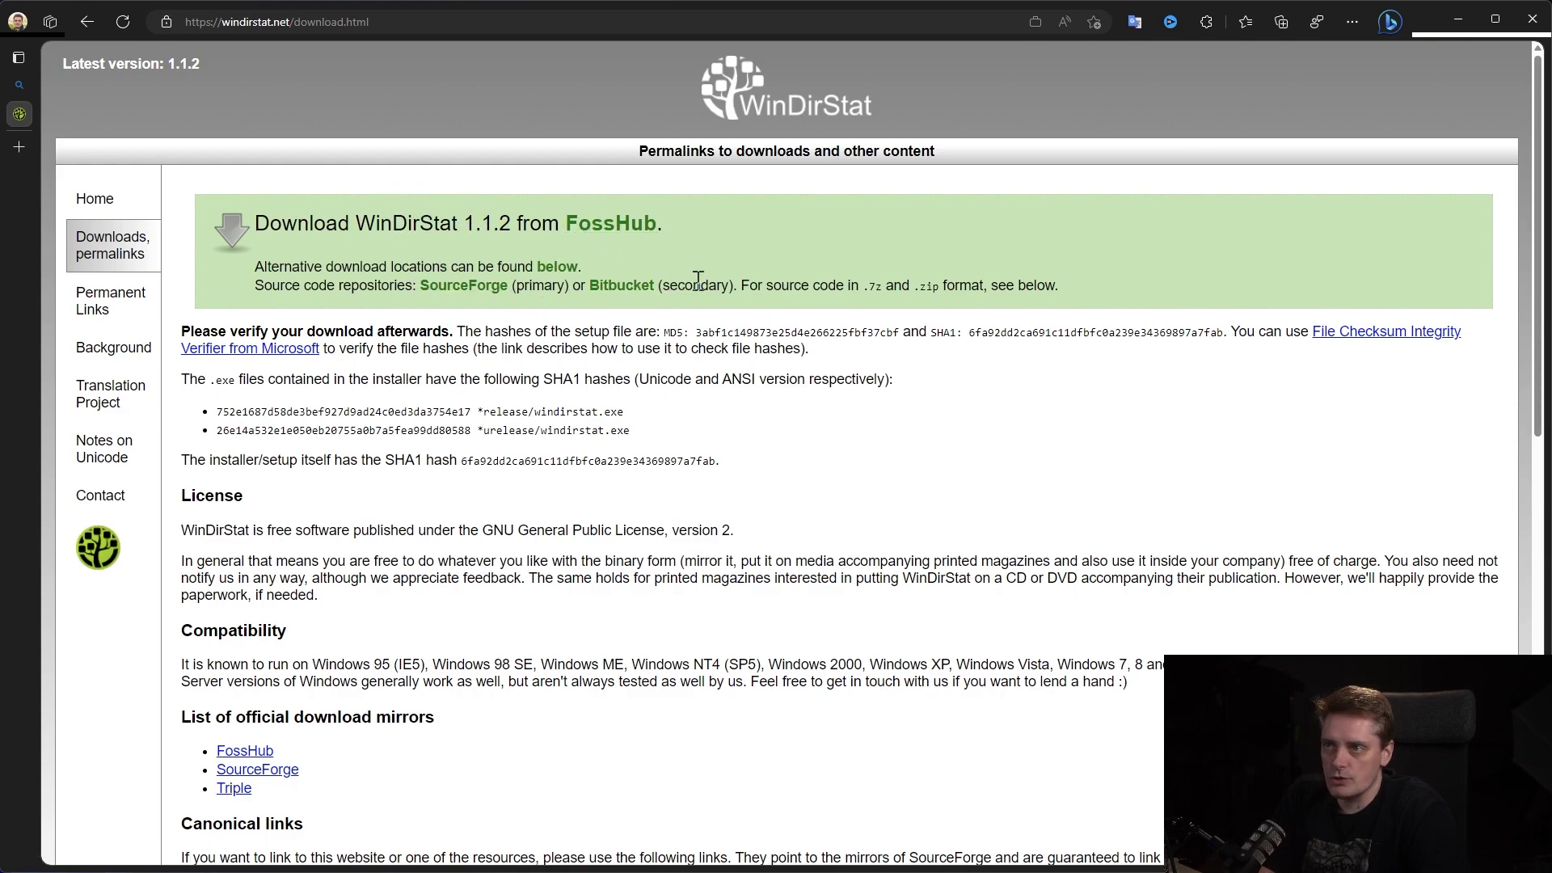
click(628, 228)
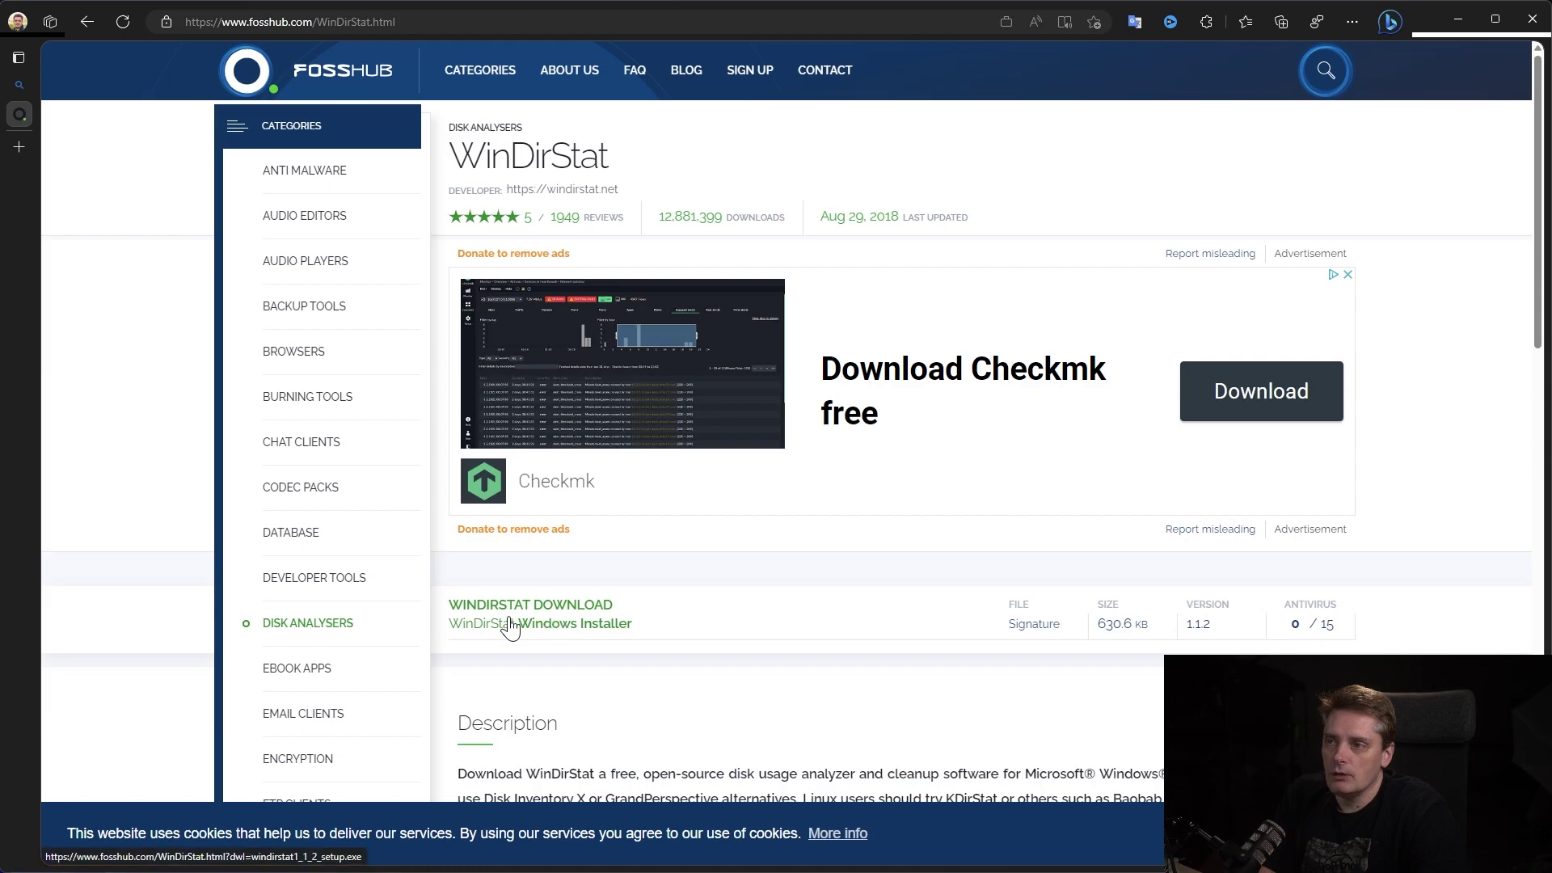
Download the WinDirStat 1.1.2 installer and install it with default components and location
click(636, 635)
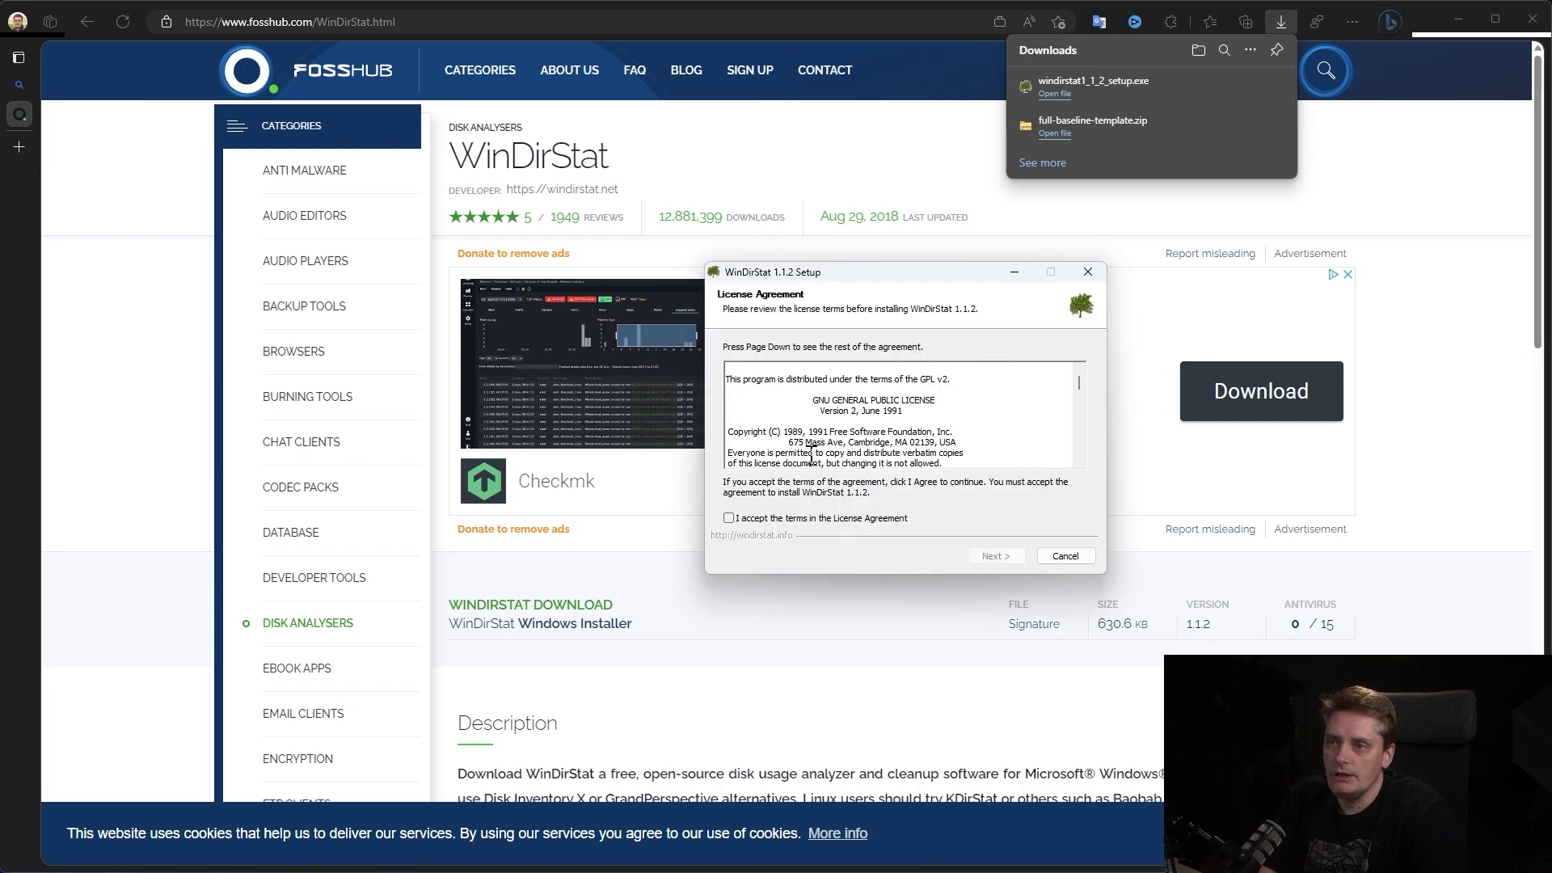
click(782, 517)
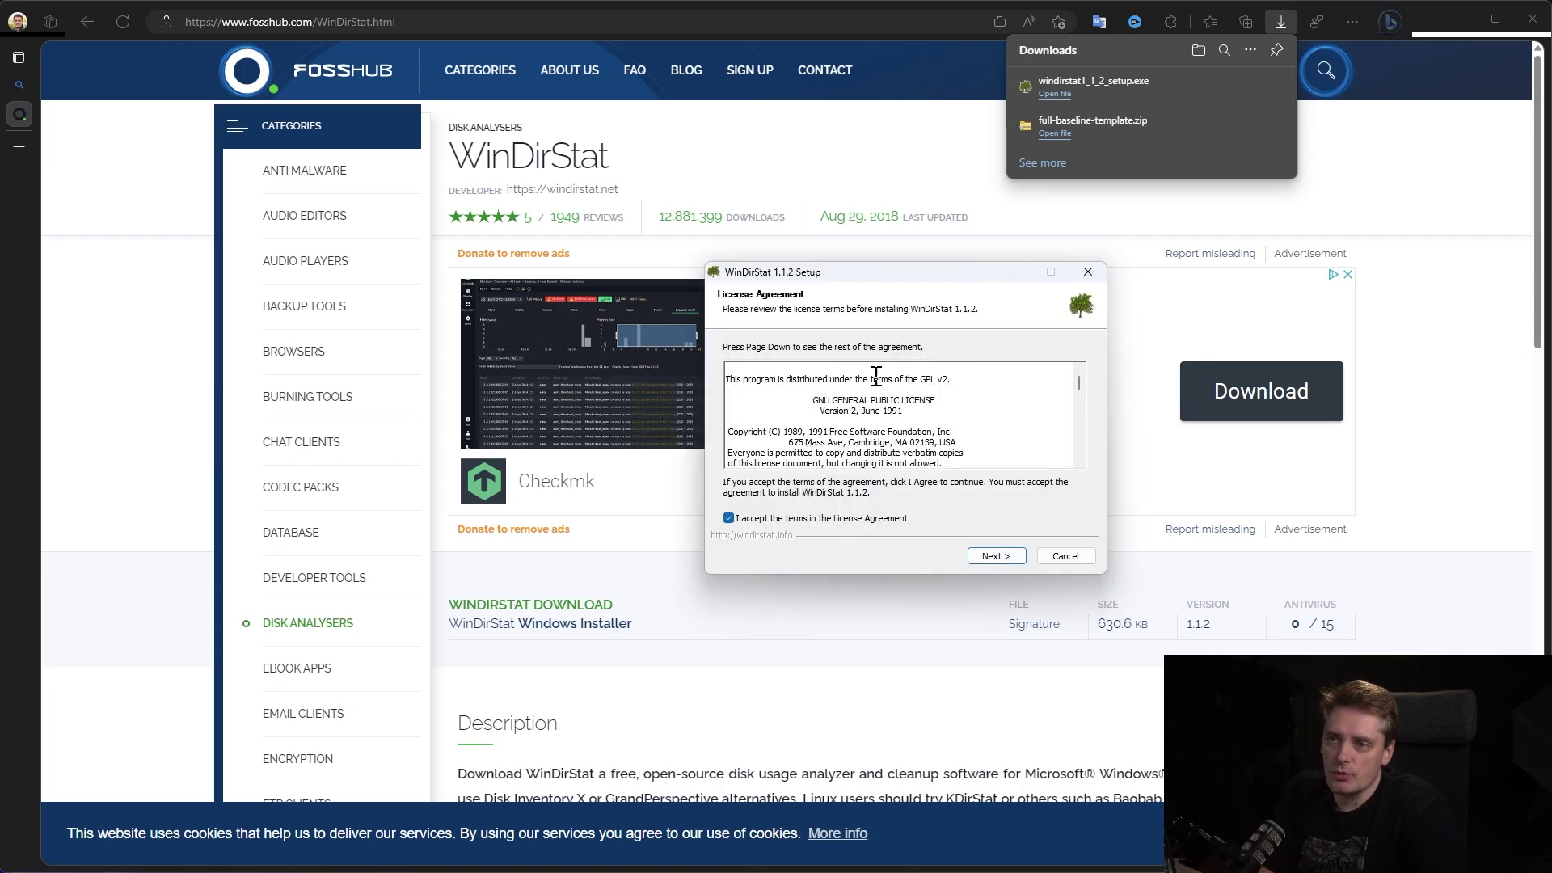
drag(1078, 380, 1086, 493)
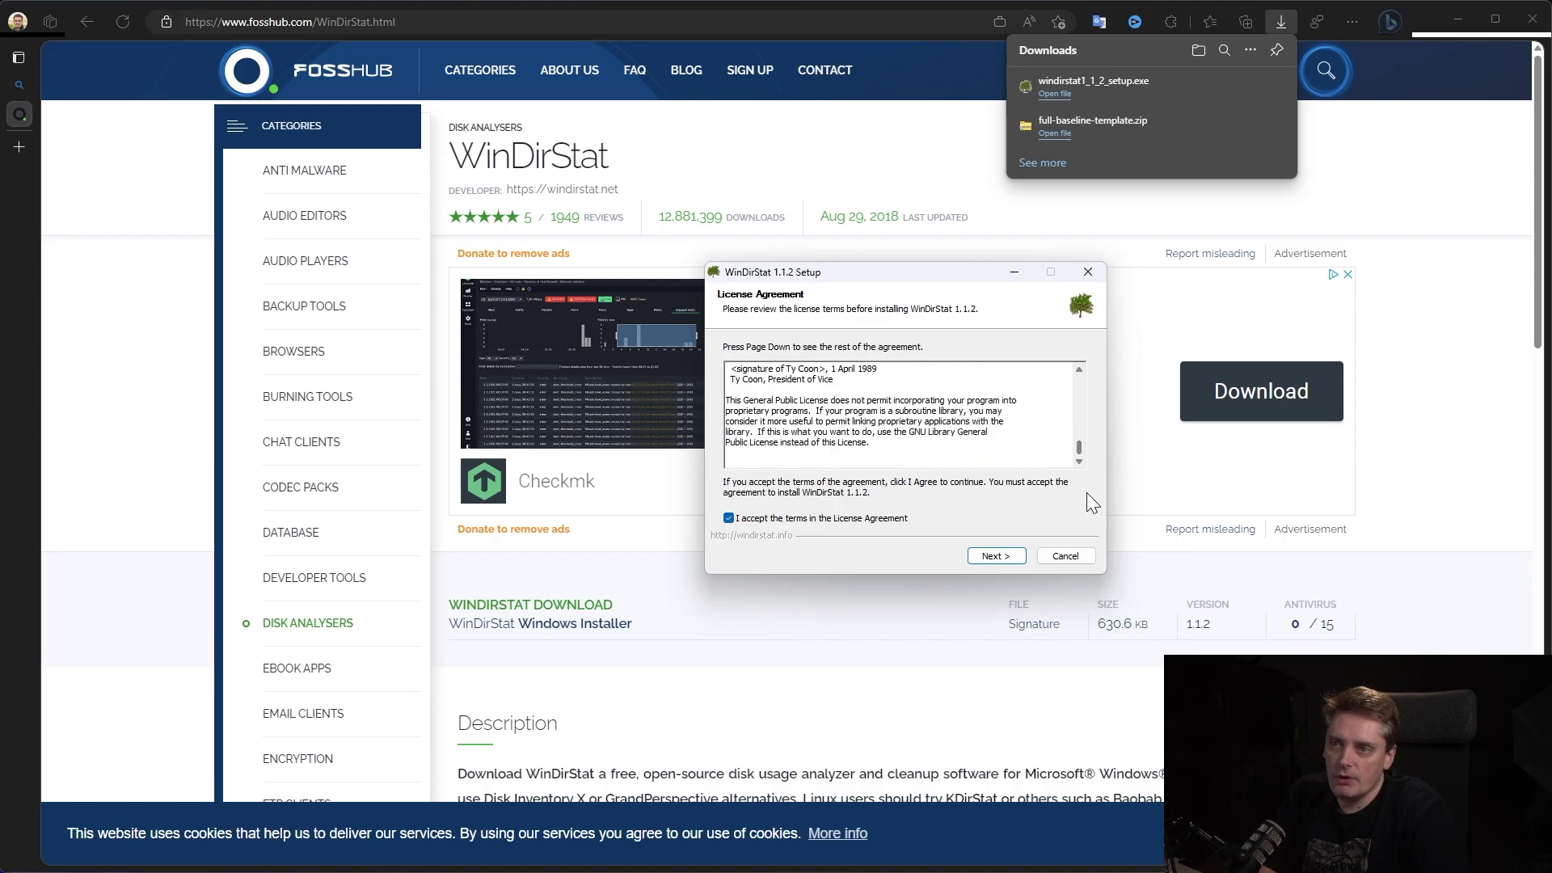
click(1012, 559)
click(1009, 561)
click(1007, 562)
click(1002, 555)
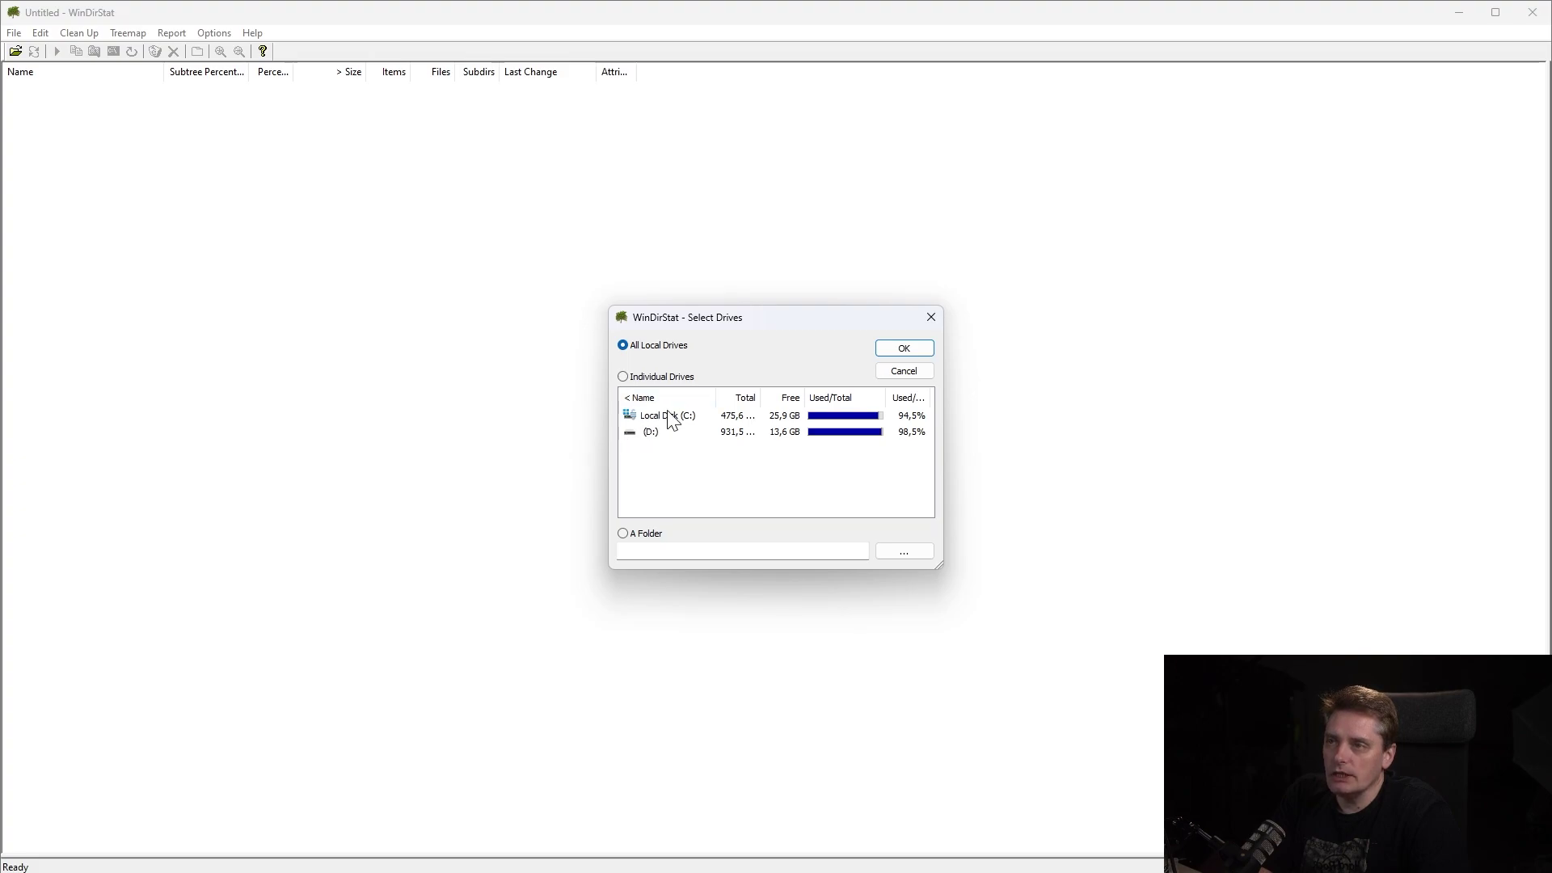
Select only Local Disk (C:) in Select Drives and start the scan
click(670, 416)
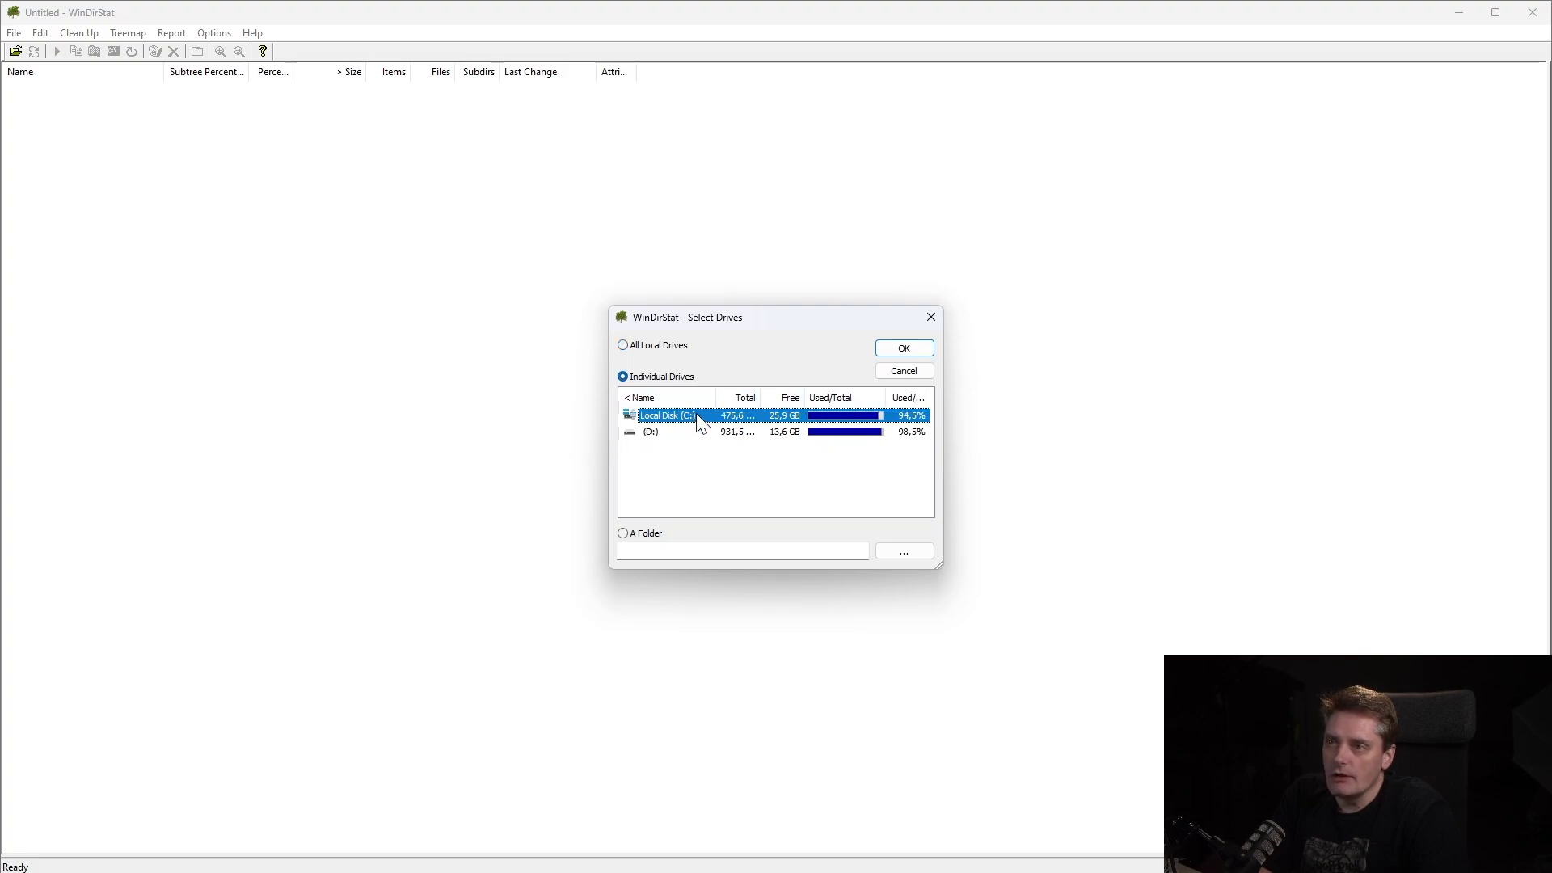
click(902, 352)
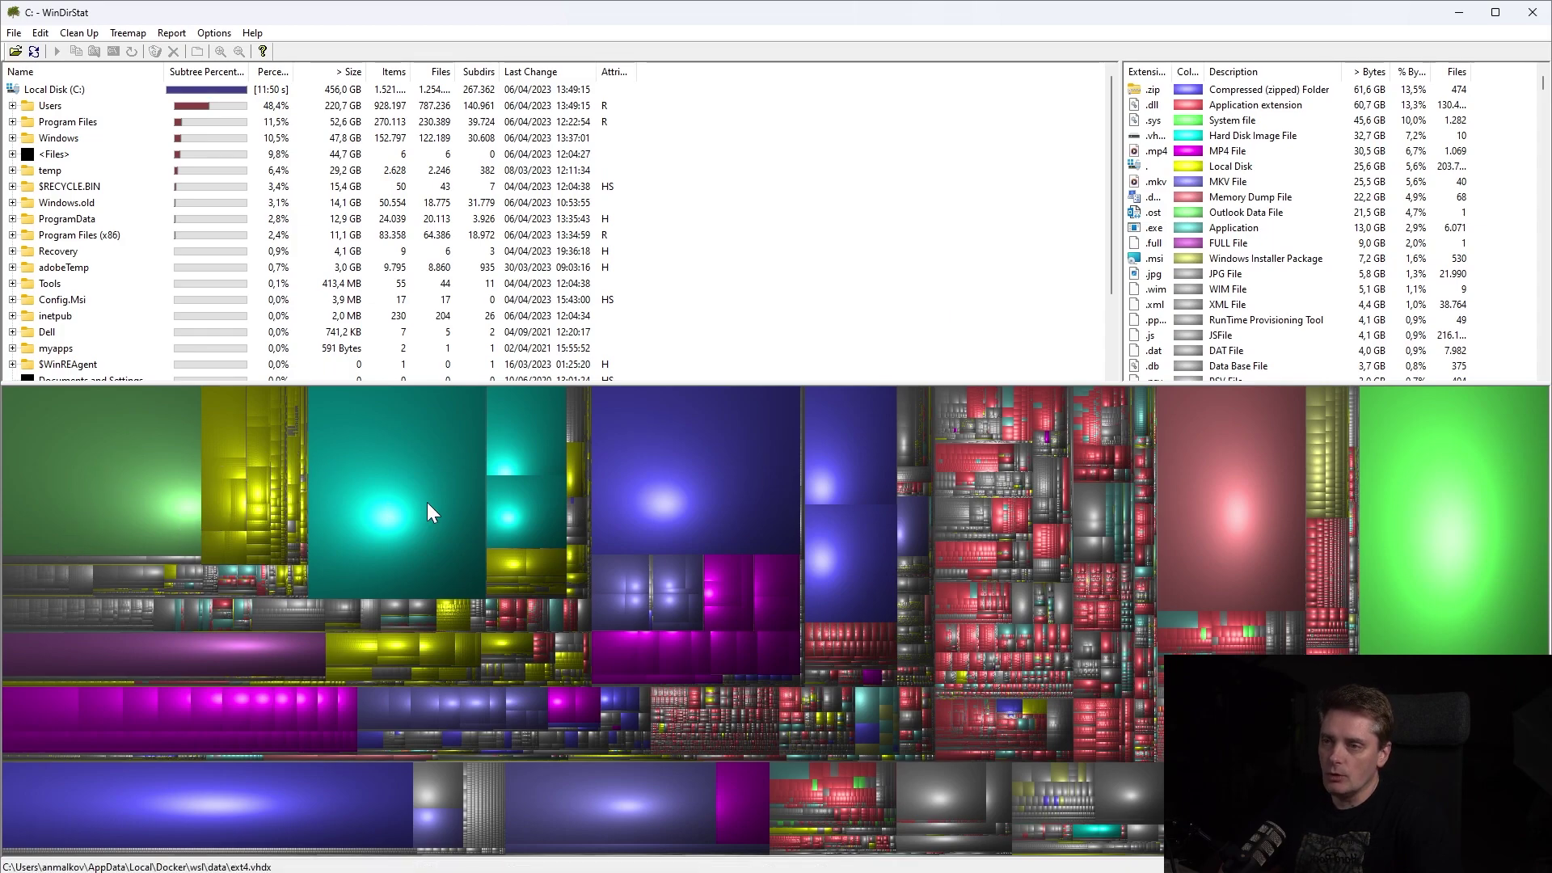
Identify the big green and teal treemap blocks as the Outlook .ost and Docker ext4.vhdx files
click(128, 483)
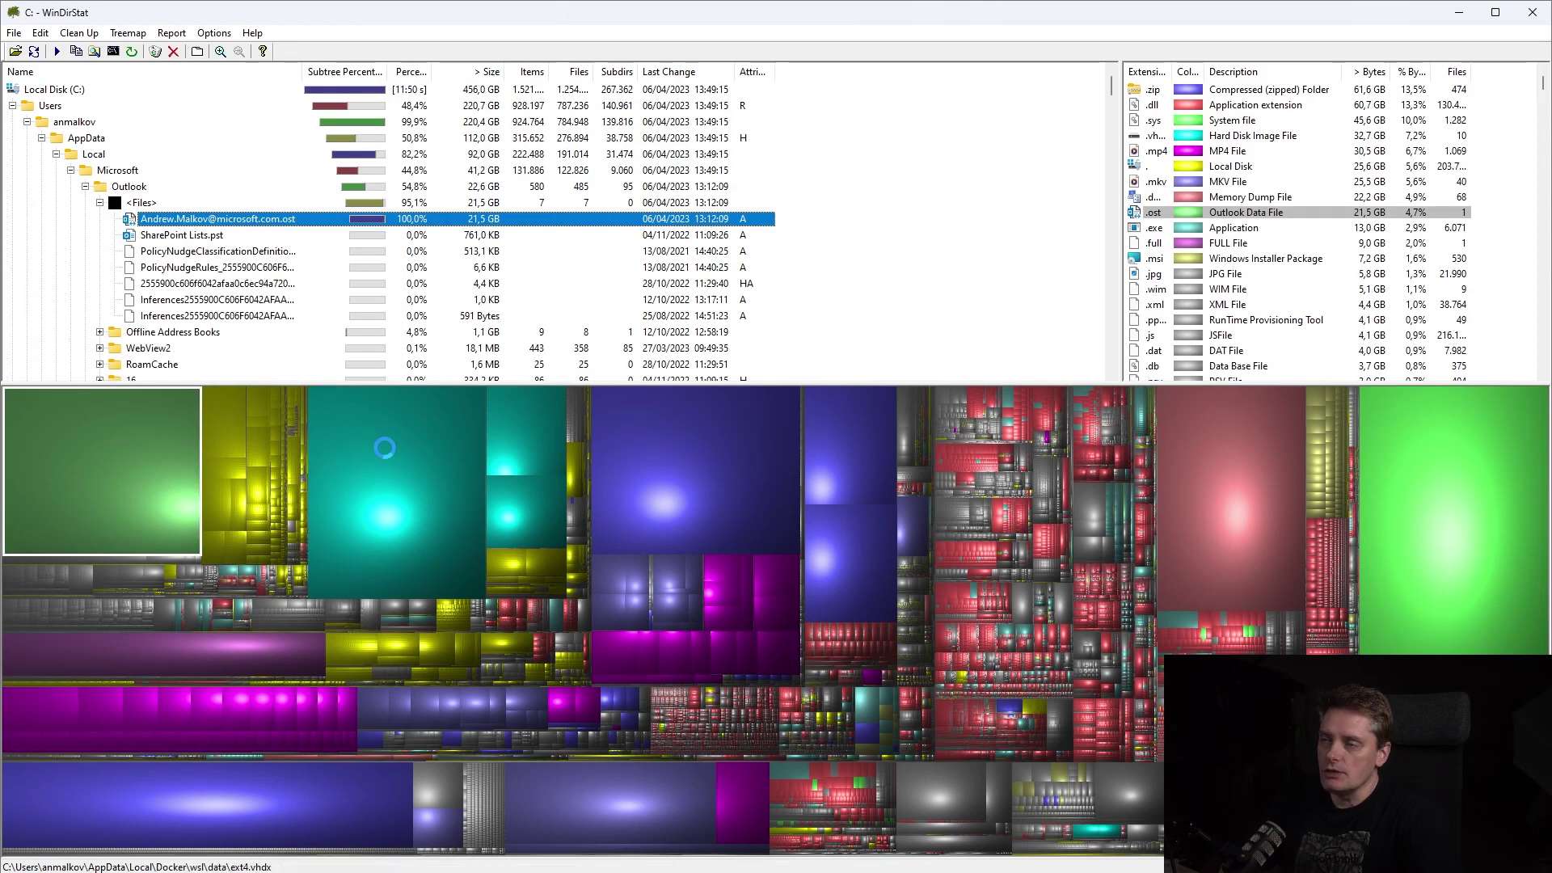
click(385, 447)
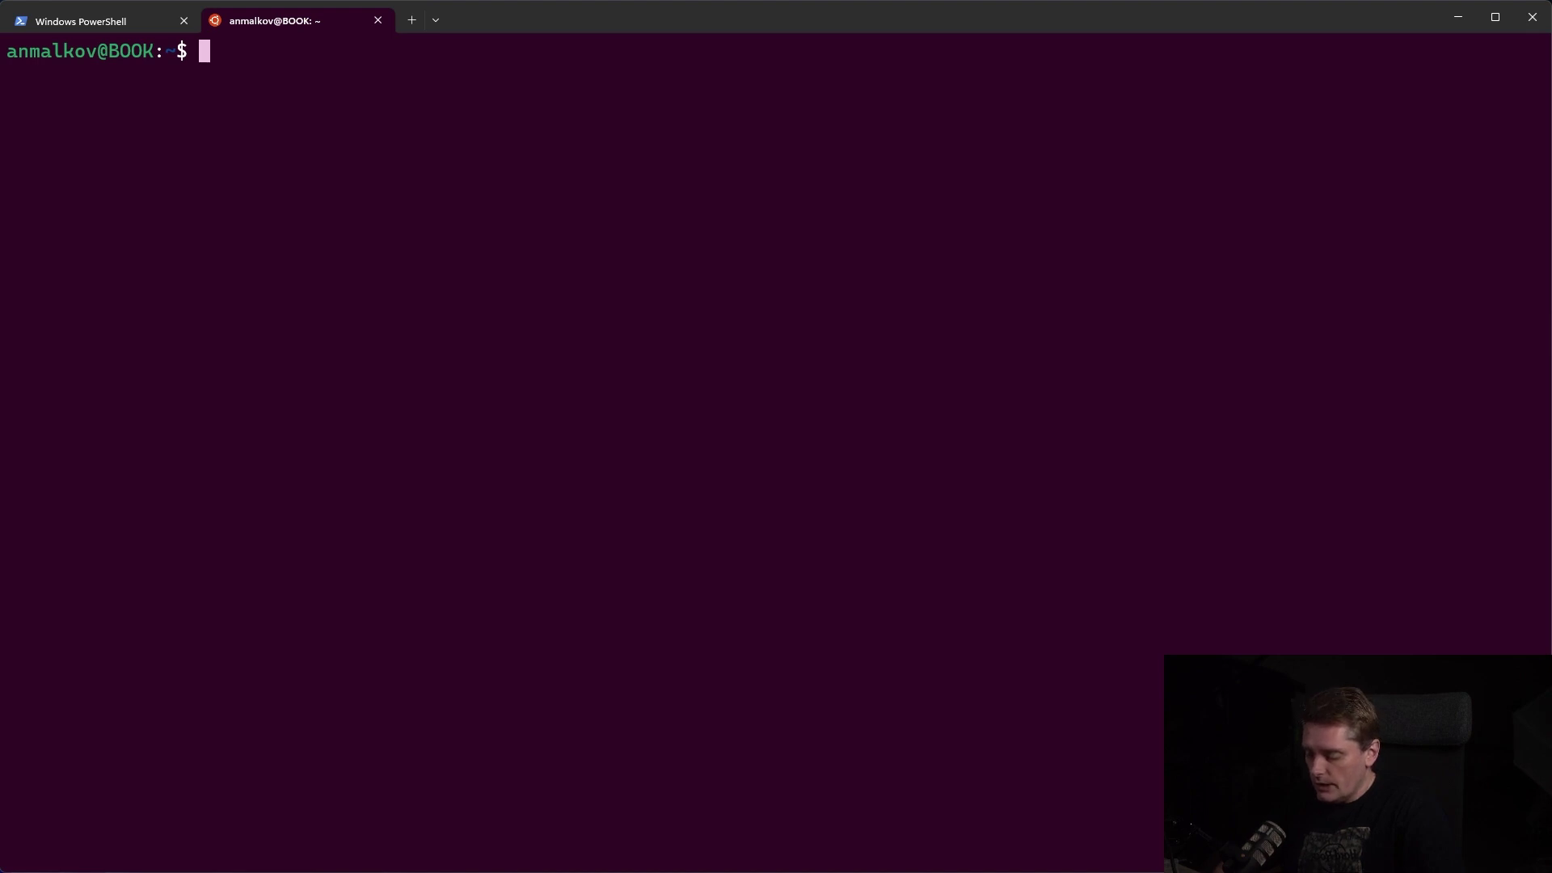
Install ncdu with 'sudo apt install ncdu' after it's found missing, then run ncdu on /home
text(ncdu)
key(Return)
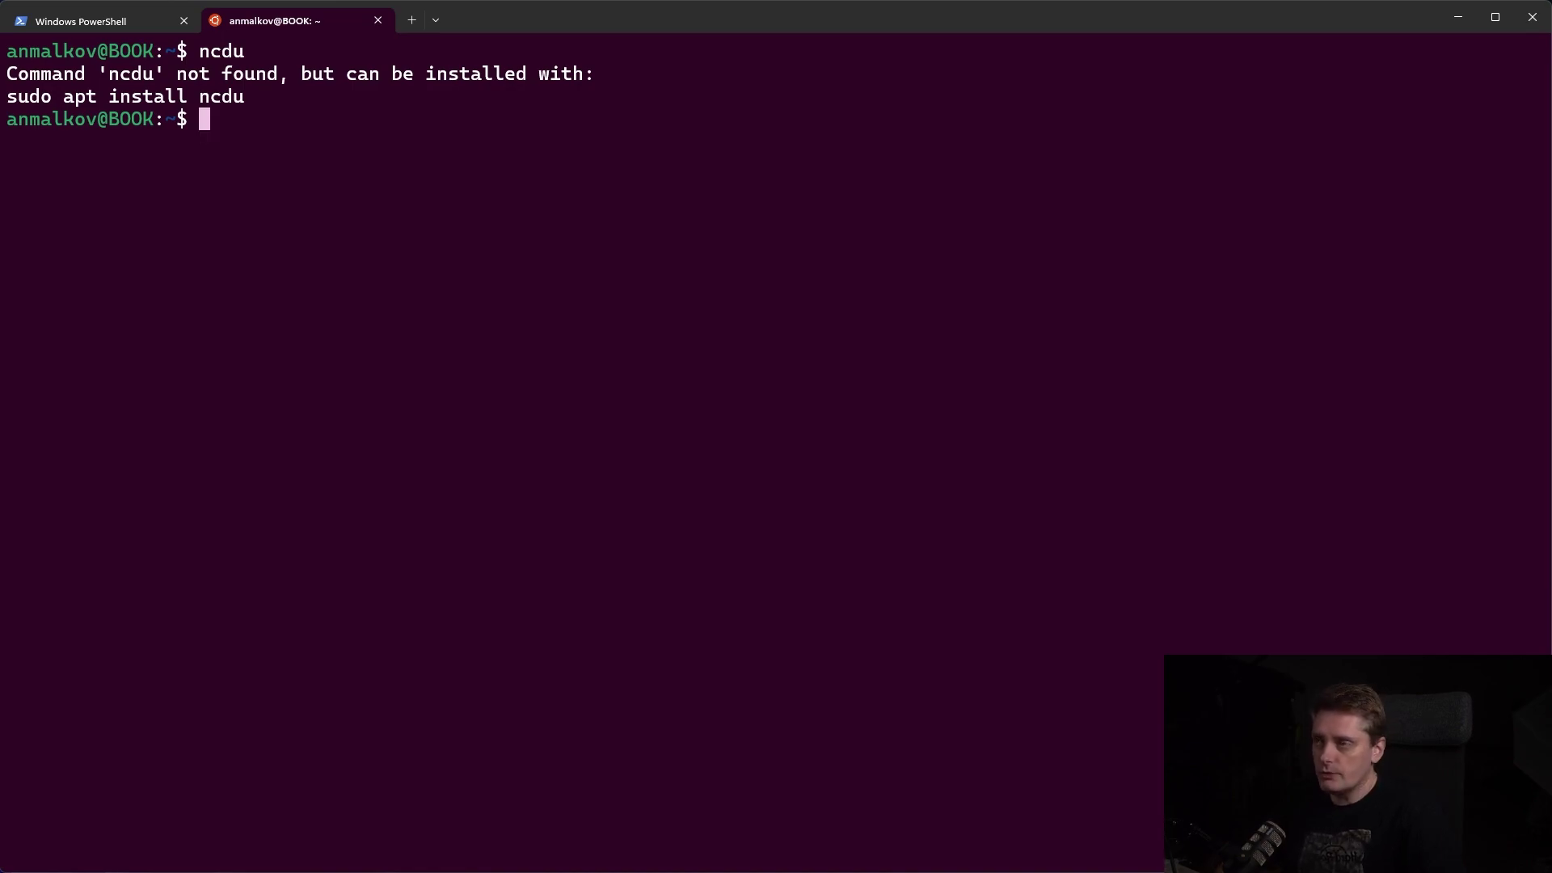
text(sudo apt install ncdu)
key(Return)
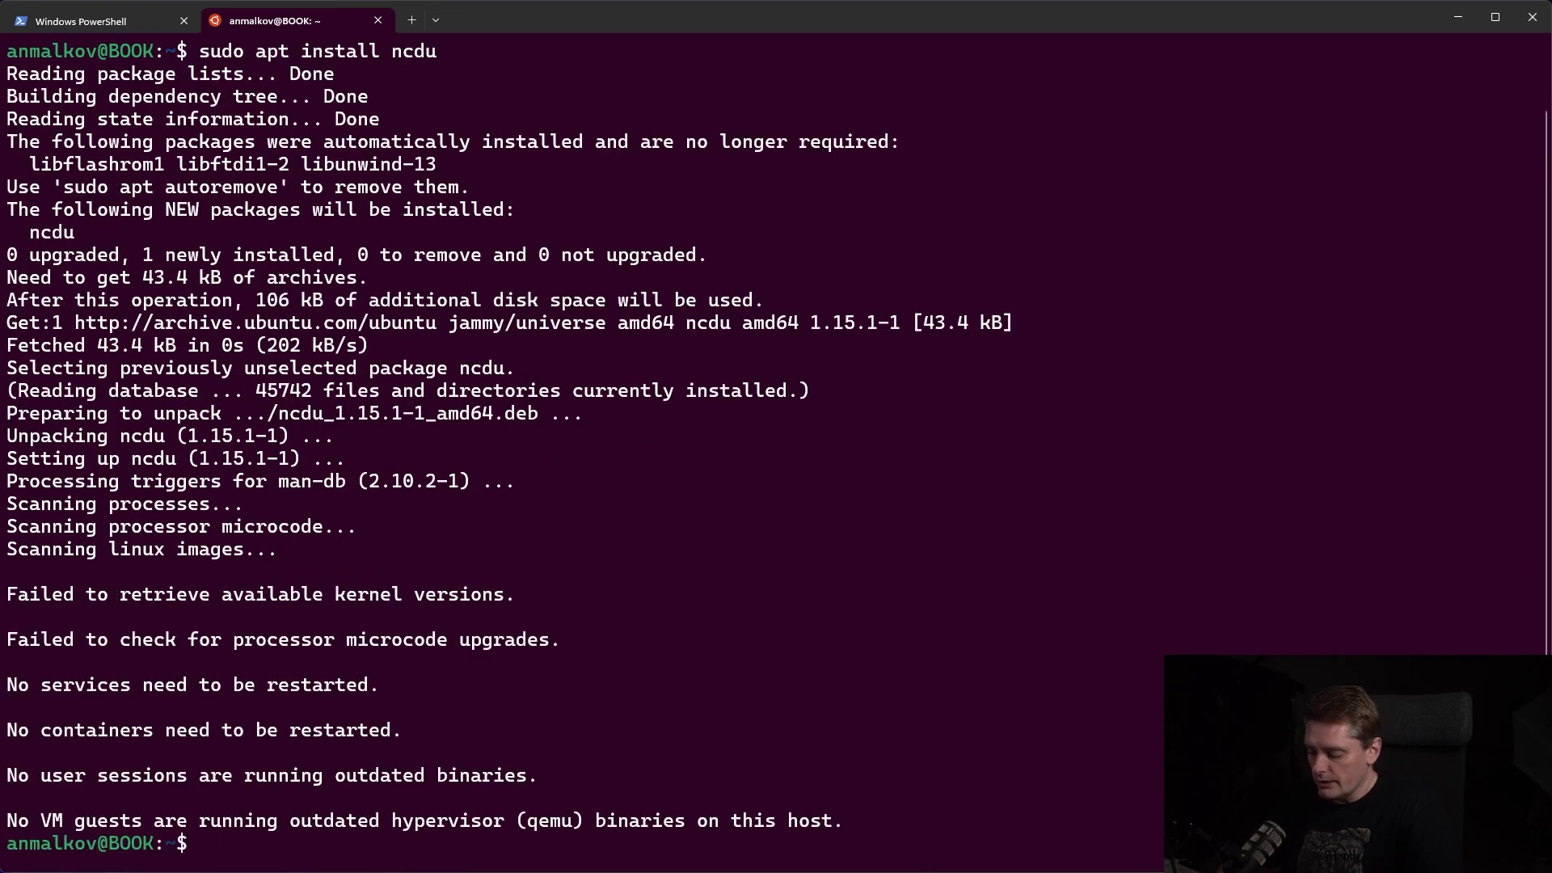
text(ncdu)
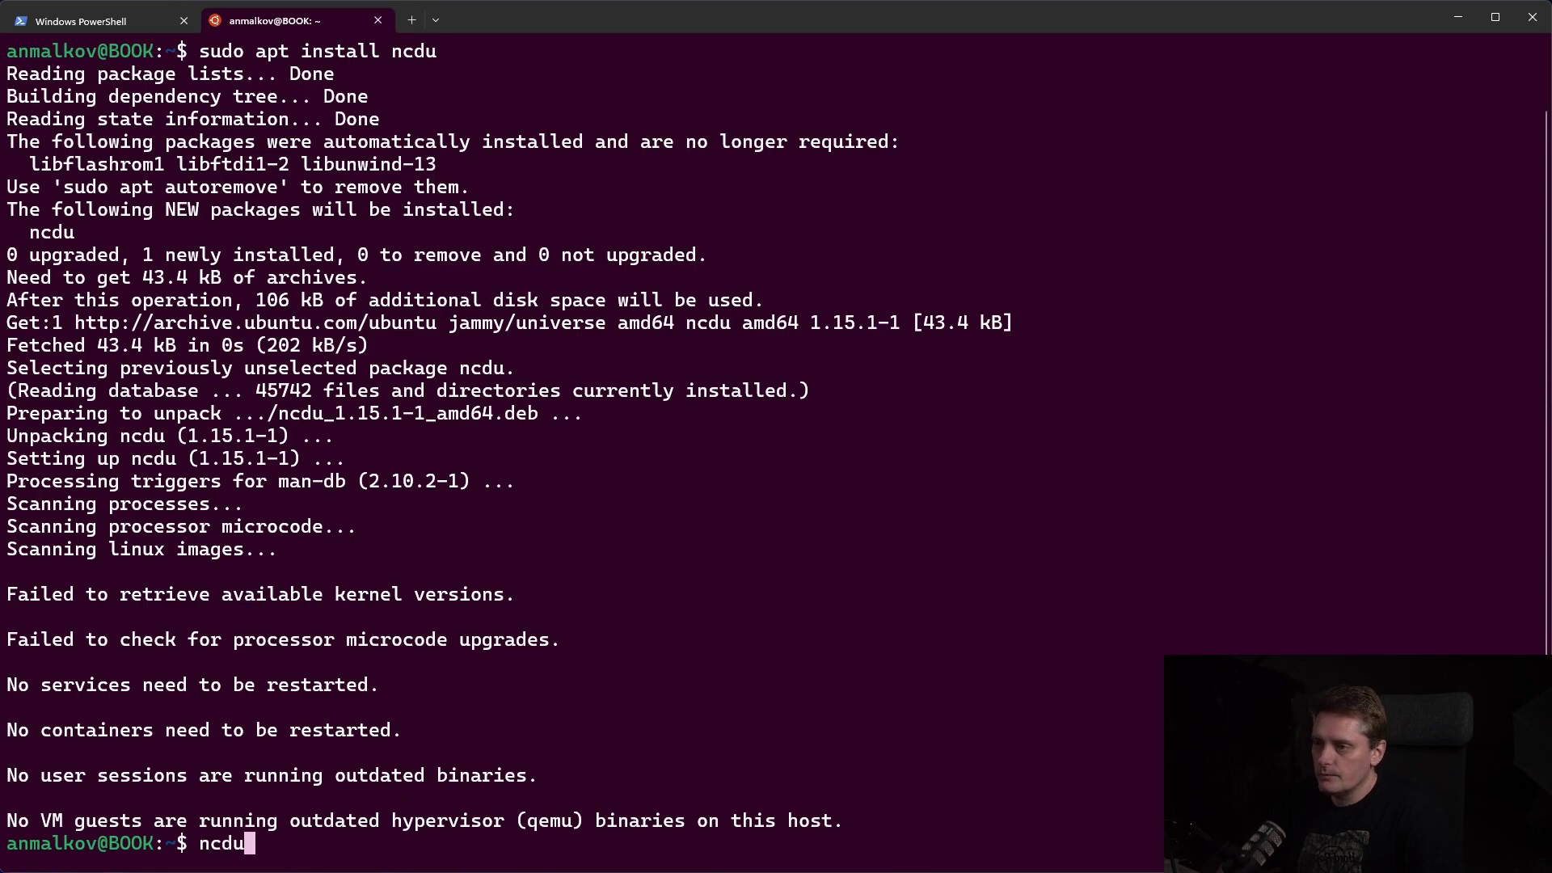
key(Return)
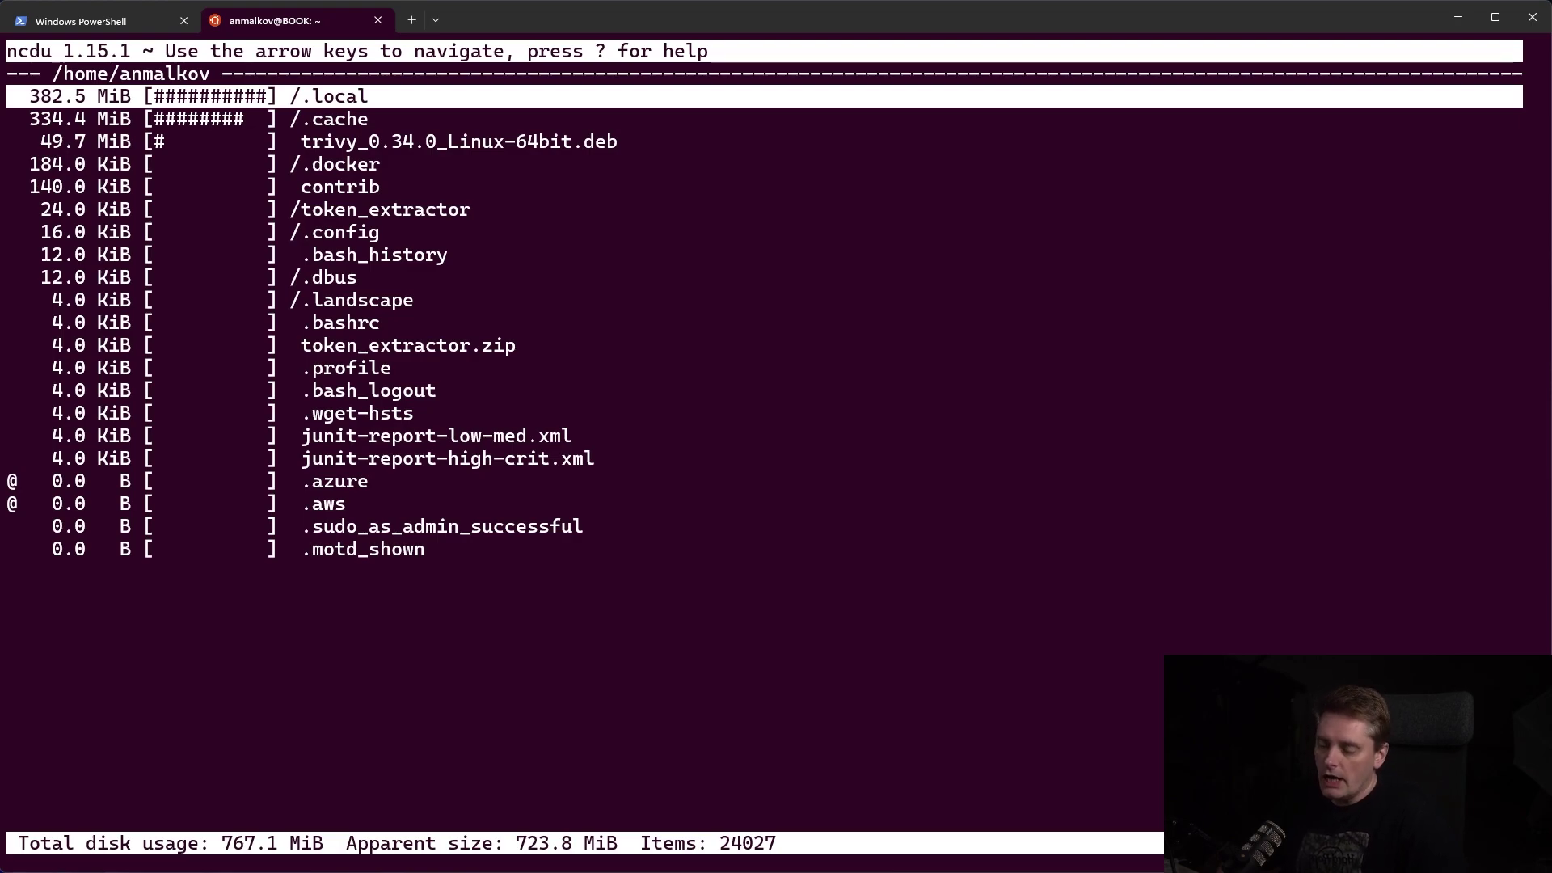
In ncdu, open the /.local folder and then its /share subfolder
key(Down)
key(Down)
key(Down)
key(Down)
key(Down)
key(Down)
key(Down)
key(Down)
key(Up)
key(Up)
key(Up)
key(Up)
key(Up)
key(Up)
key(Up)
key(Up)
key(Down)
key(Down)
key(Up)
key(Up)
key(Return)
key(Down)
key(Down)
key(Up)
key(Up)
key(Down)
key(Down)
Drill into /containers/storage, then quit ncdu and type clear
key(Up)
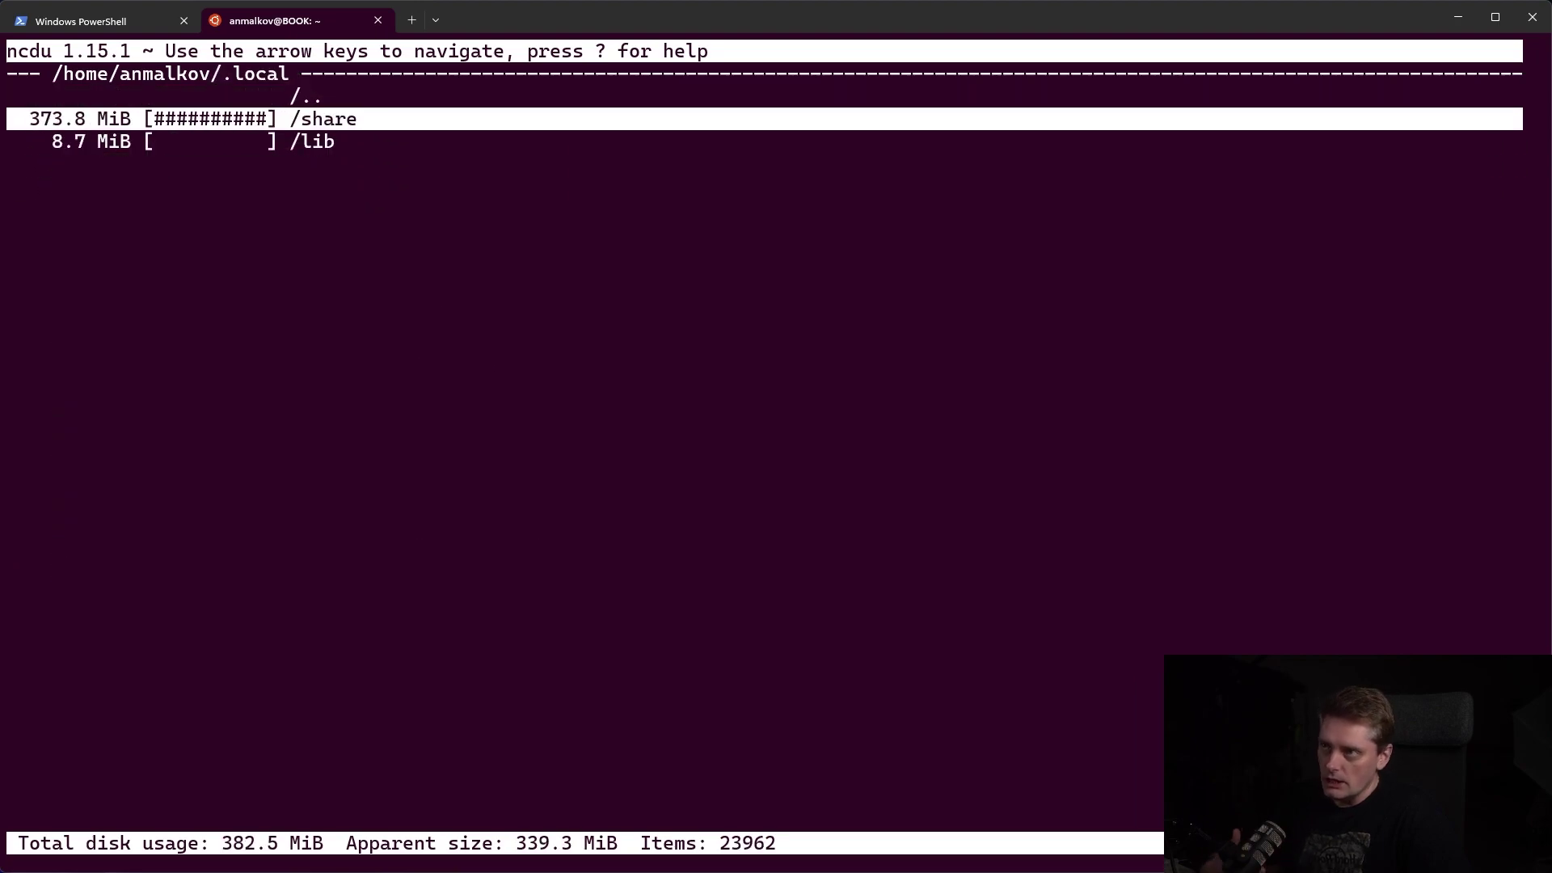
key(Return)
key(Down)
key(Return)
key(Down)
key(Down)
key(Up)
key(Return)
key(Down)
key(Down)
key(Down)
key(Down)
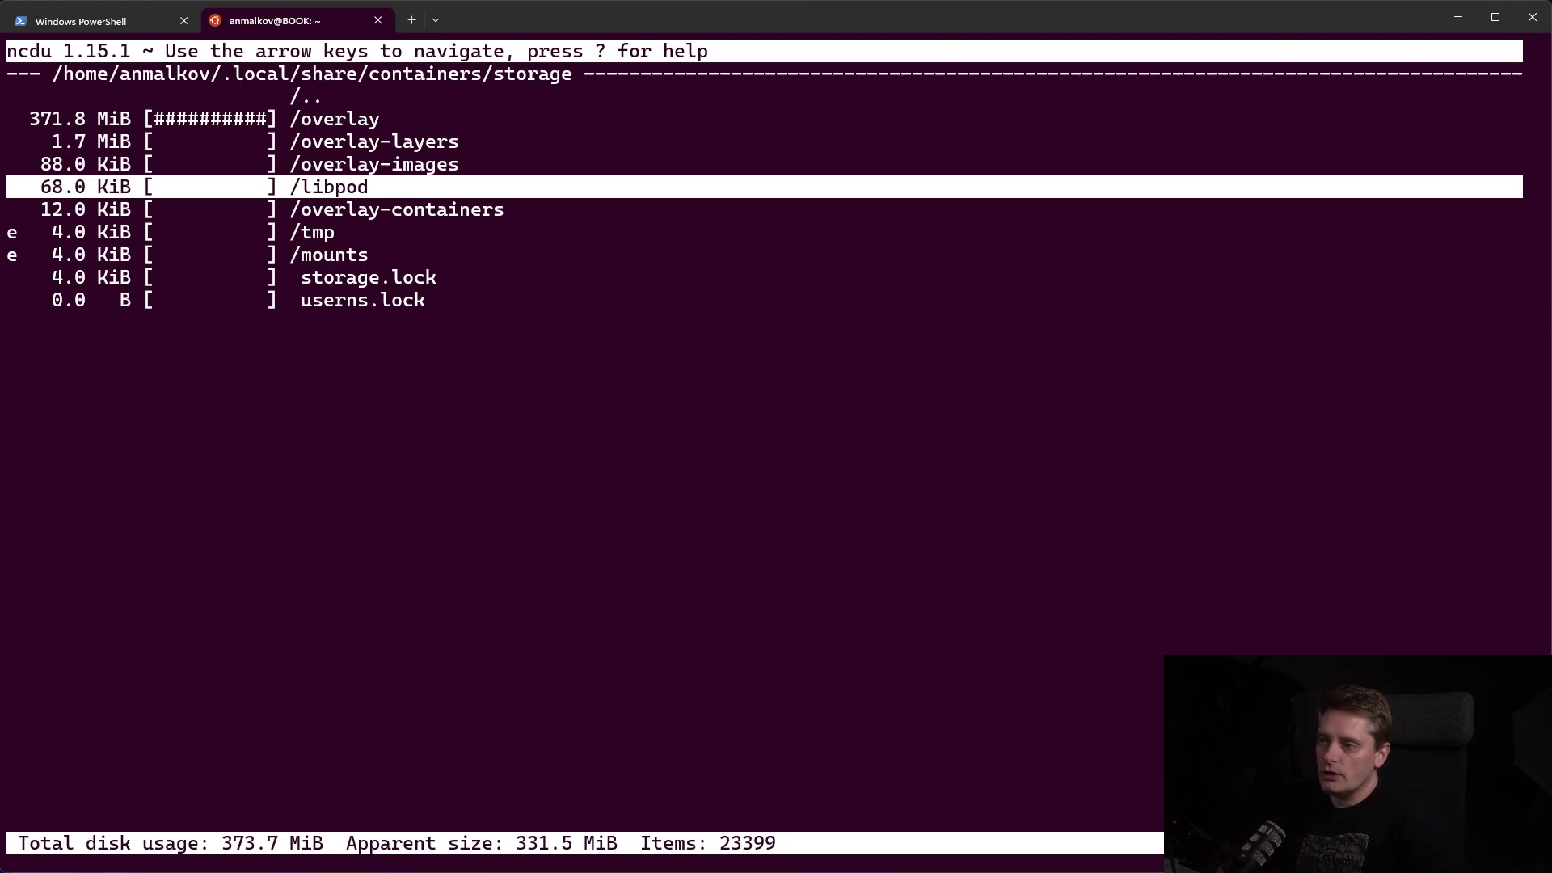
text(q)
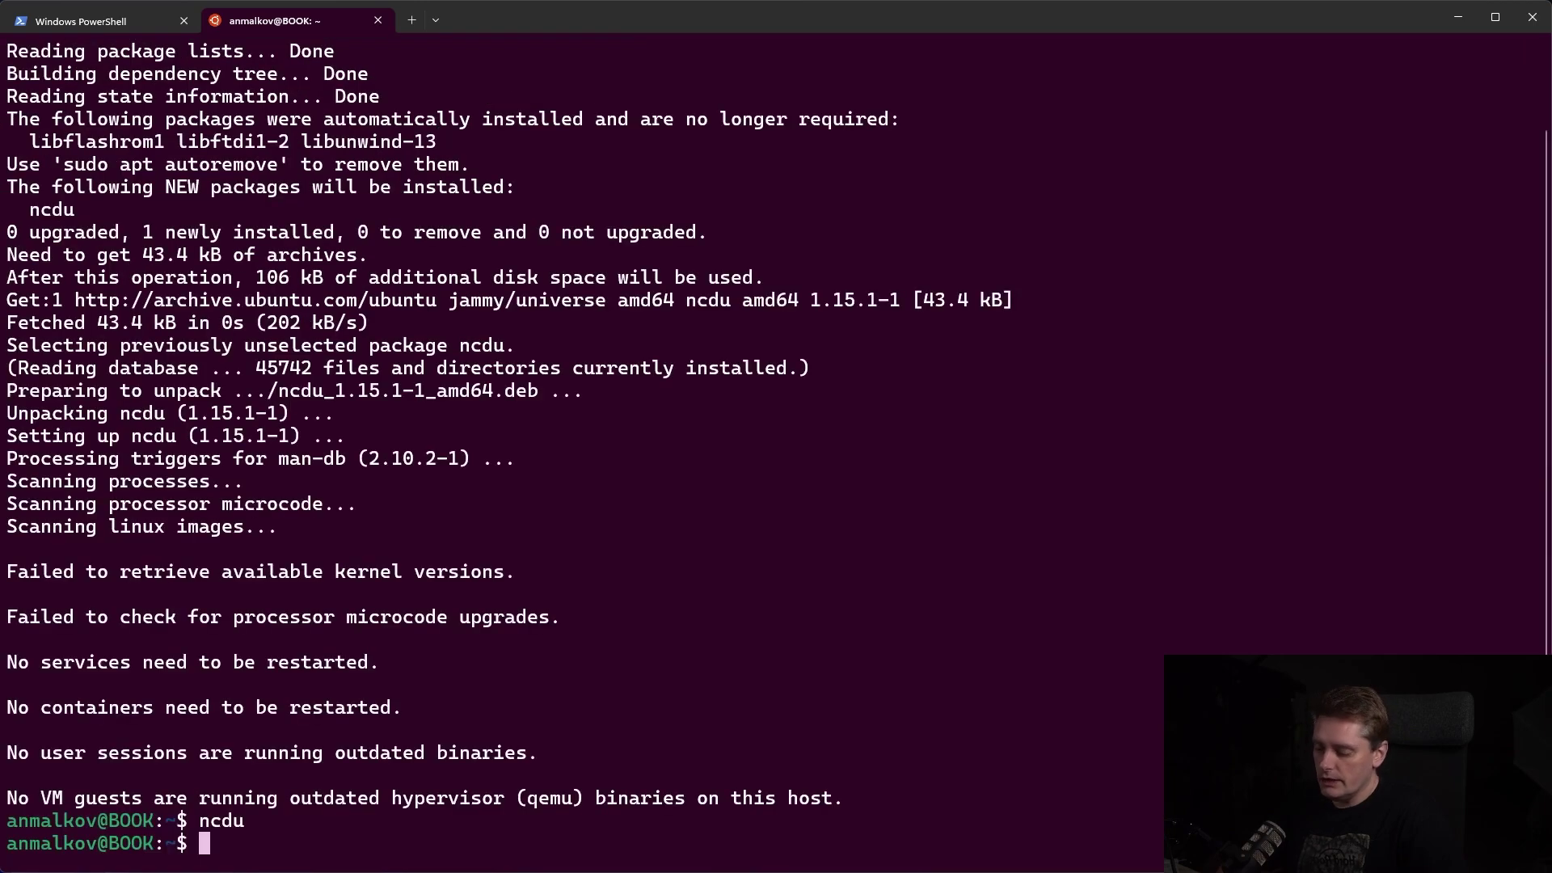
text(clear)
Clear the screen, then list /mnt (drives c and d) and /mnt/c
key(Return)
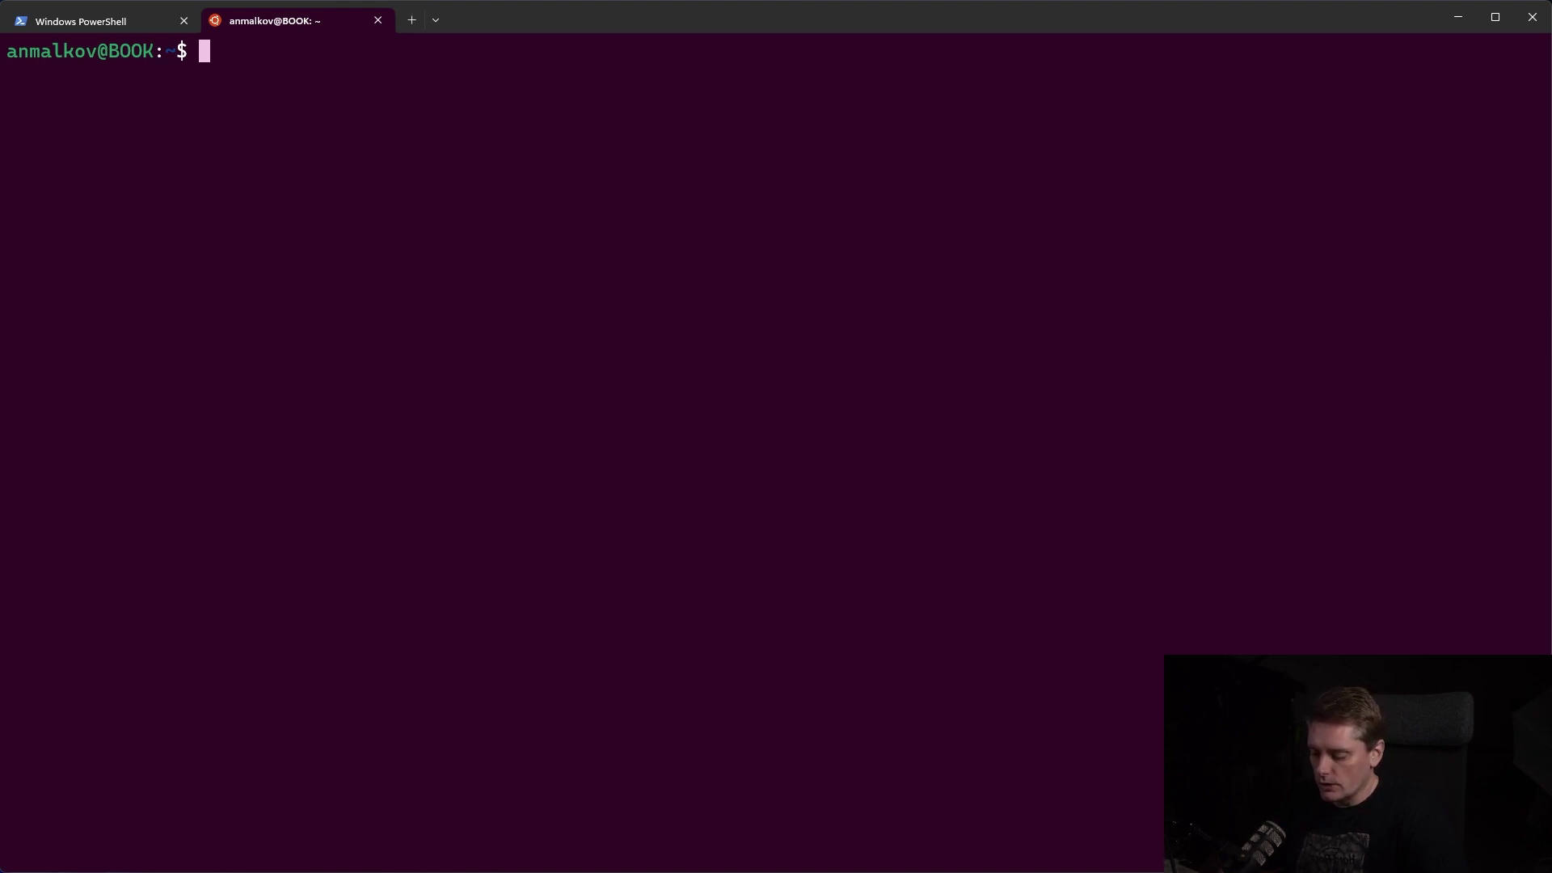
text(ls )
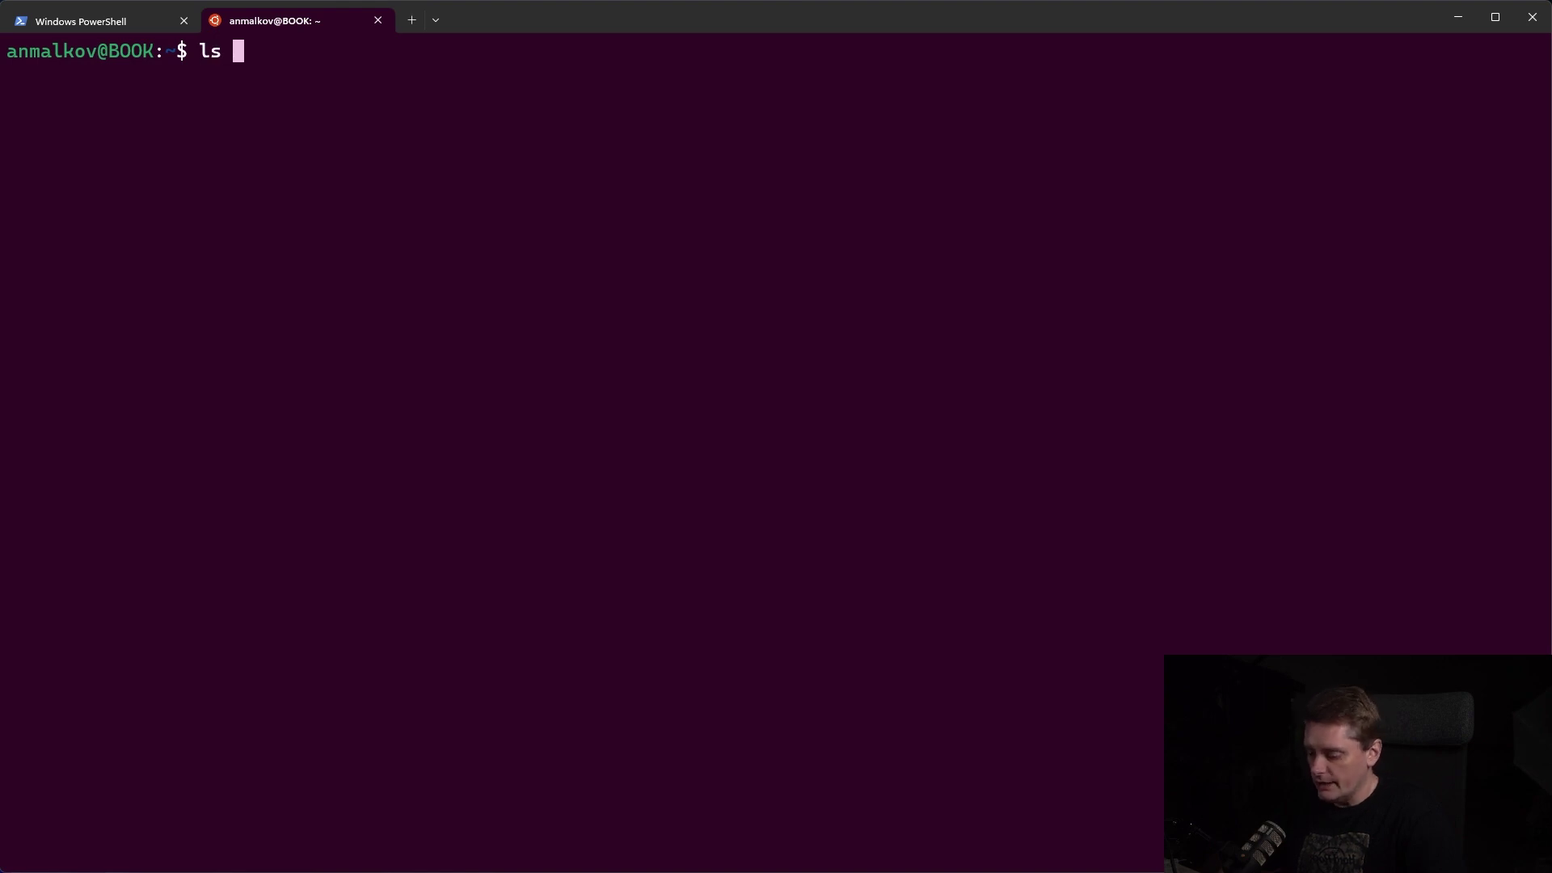
text(/mnt)
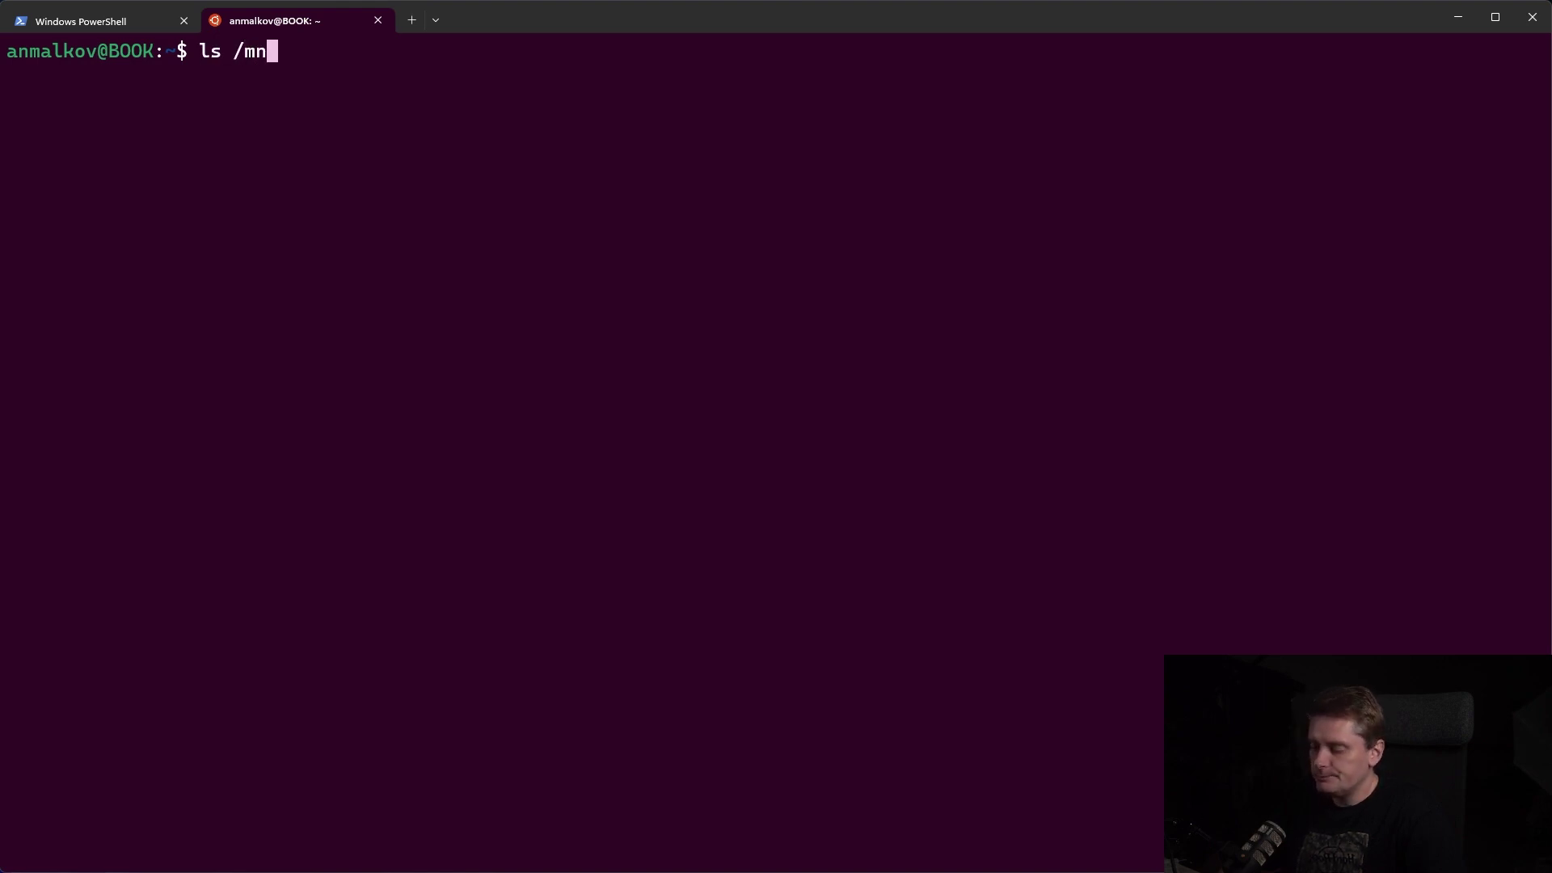
key(Return)
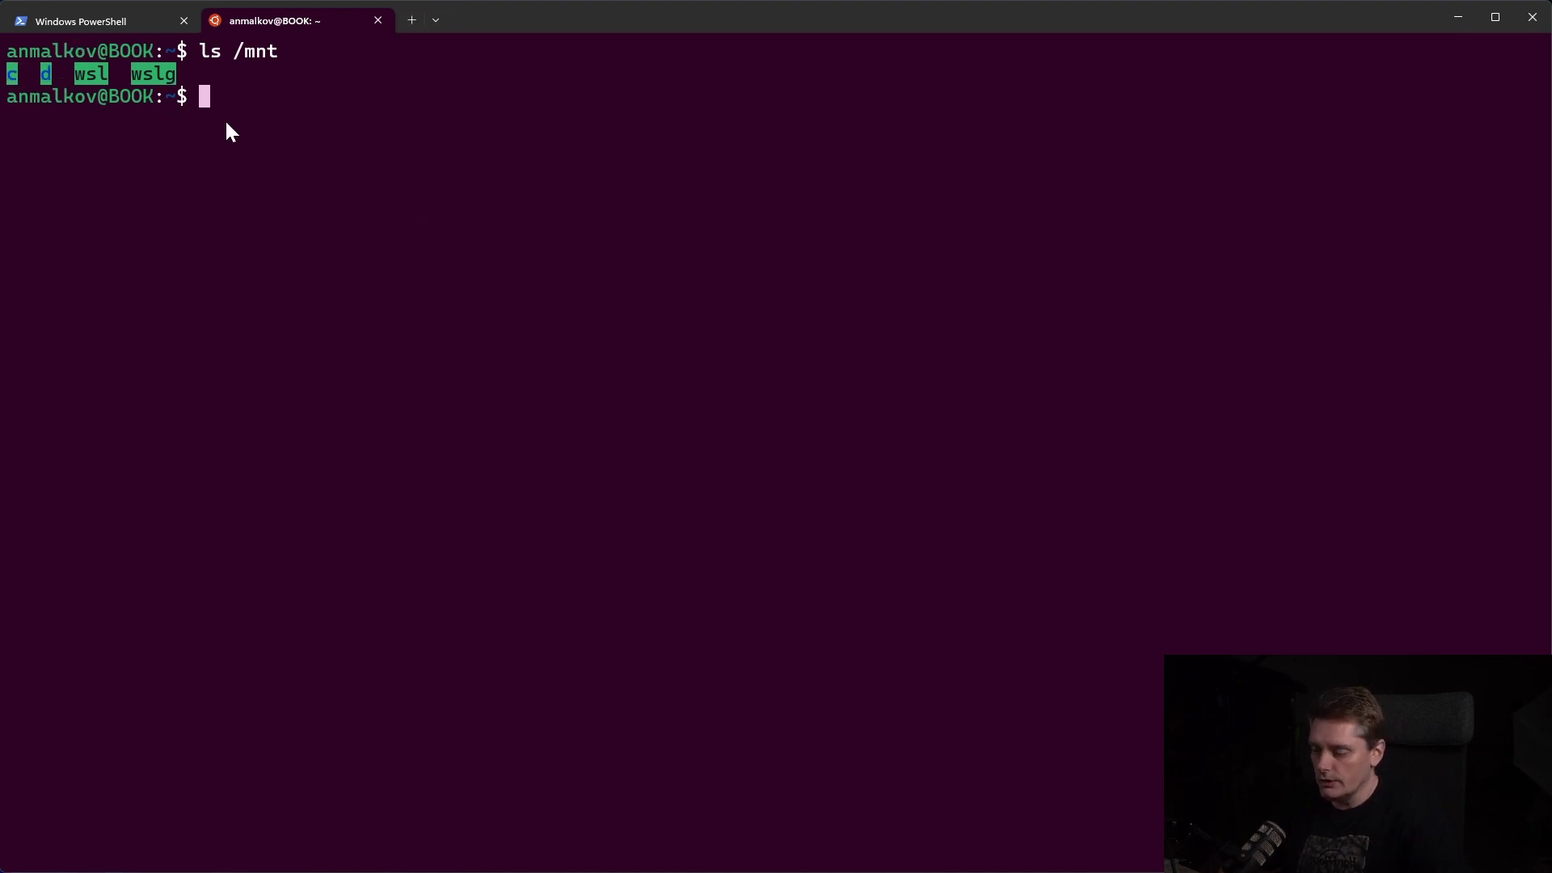
key(Up)
text(/c)
key(Return)
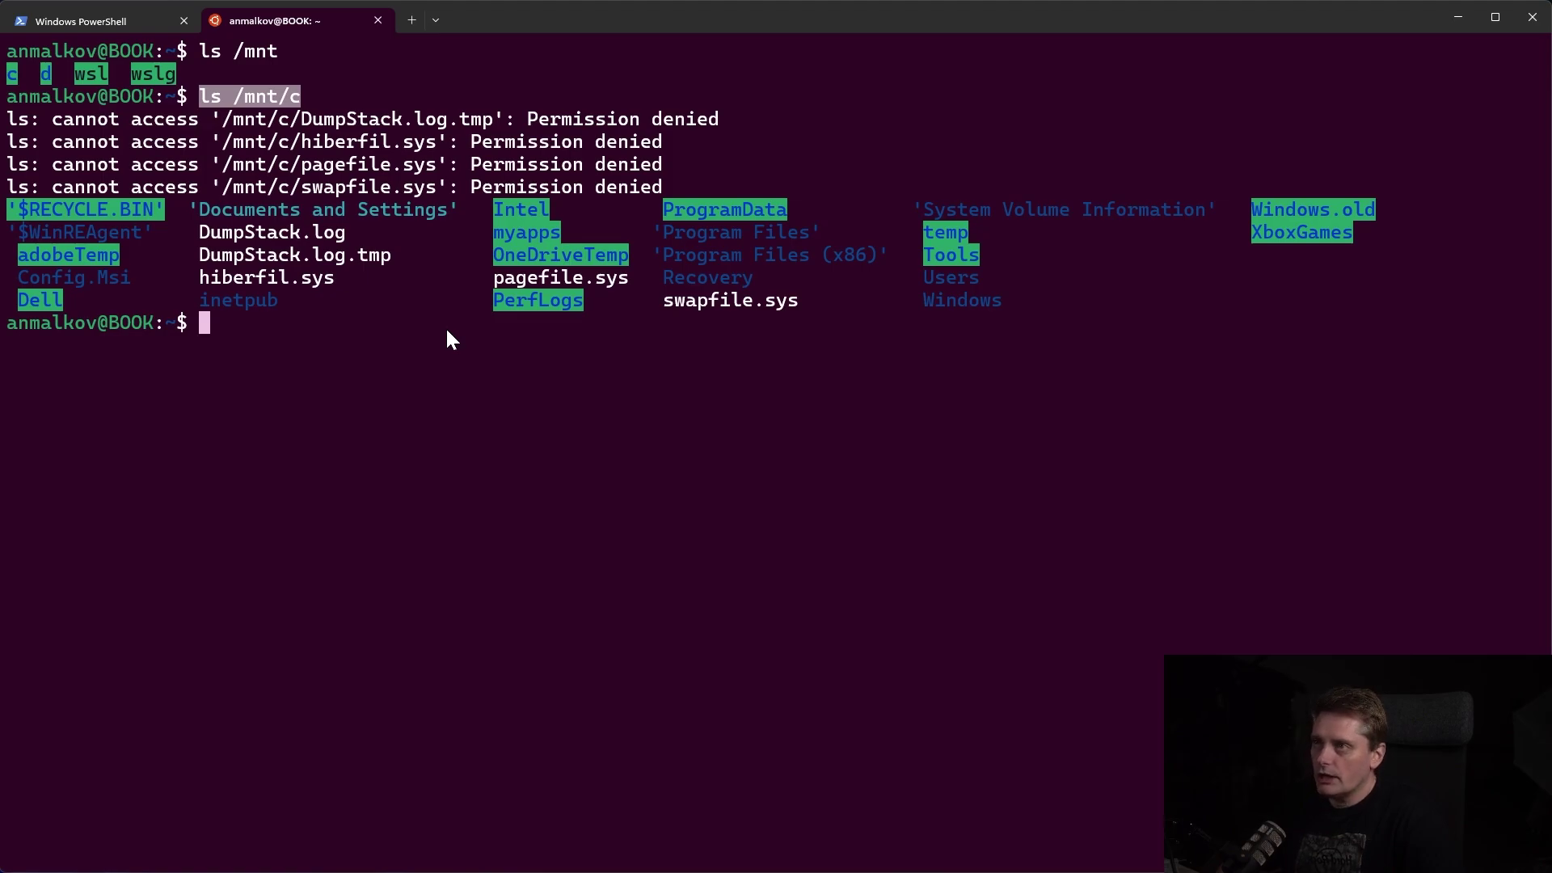
Run 'ncdu /mnt/c' and abort the scan partway back to the prompt
text(nc)
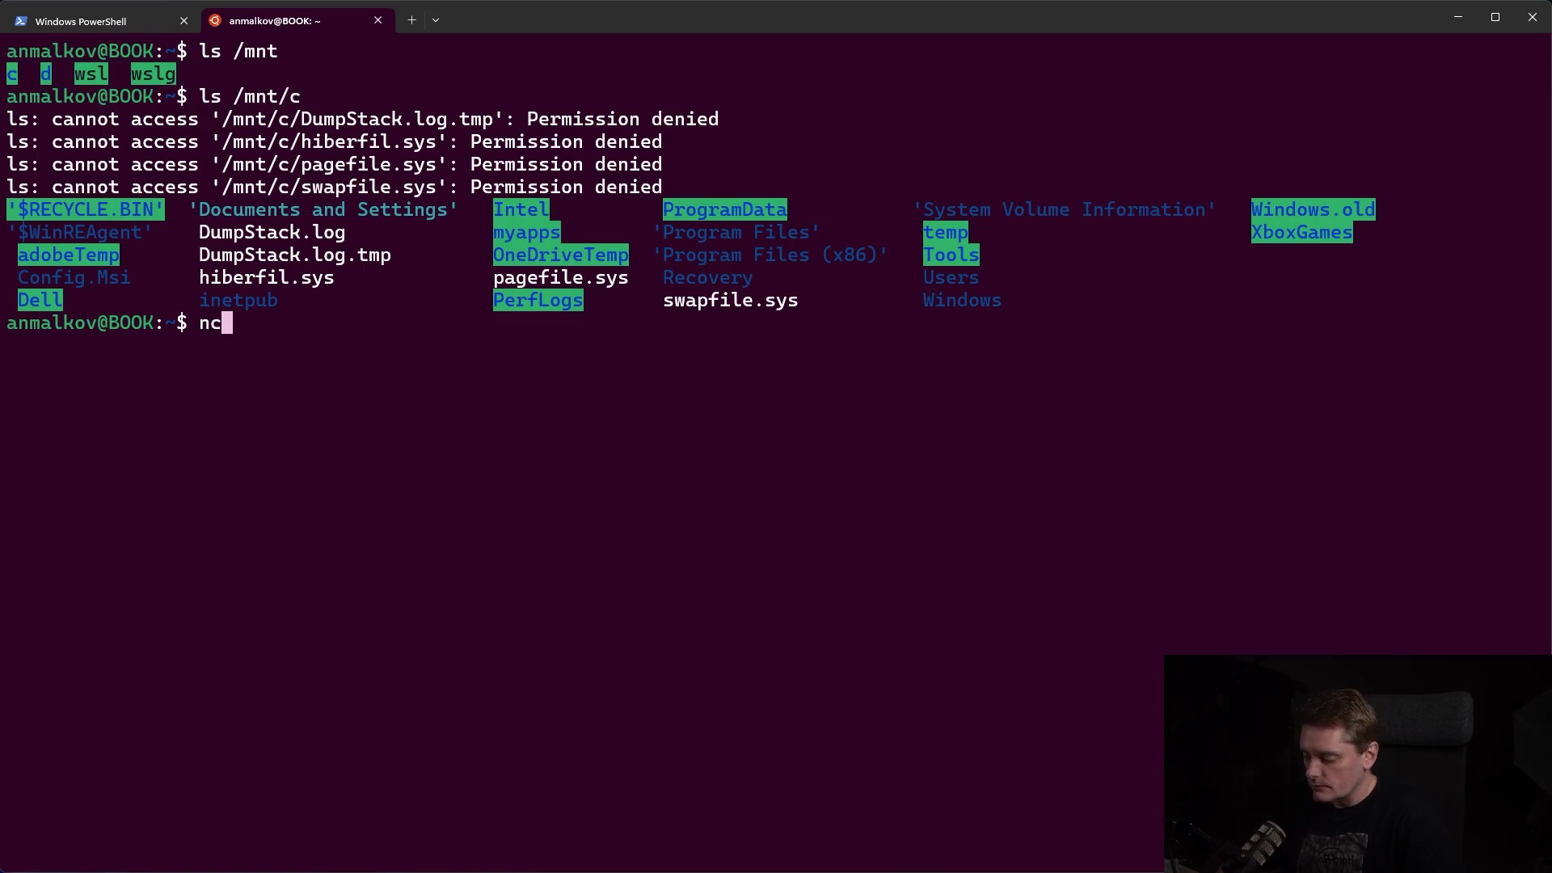
text(du /m)
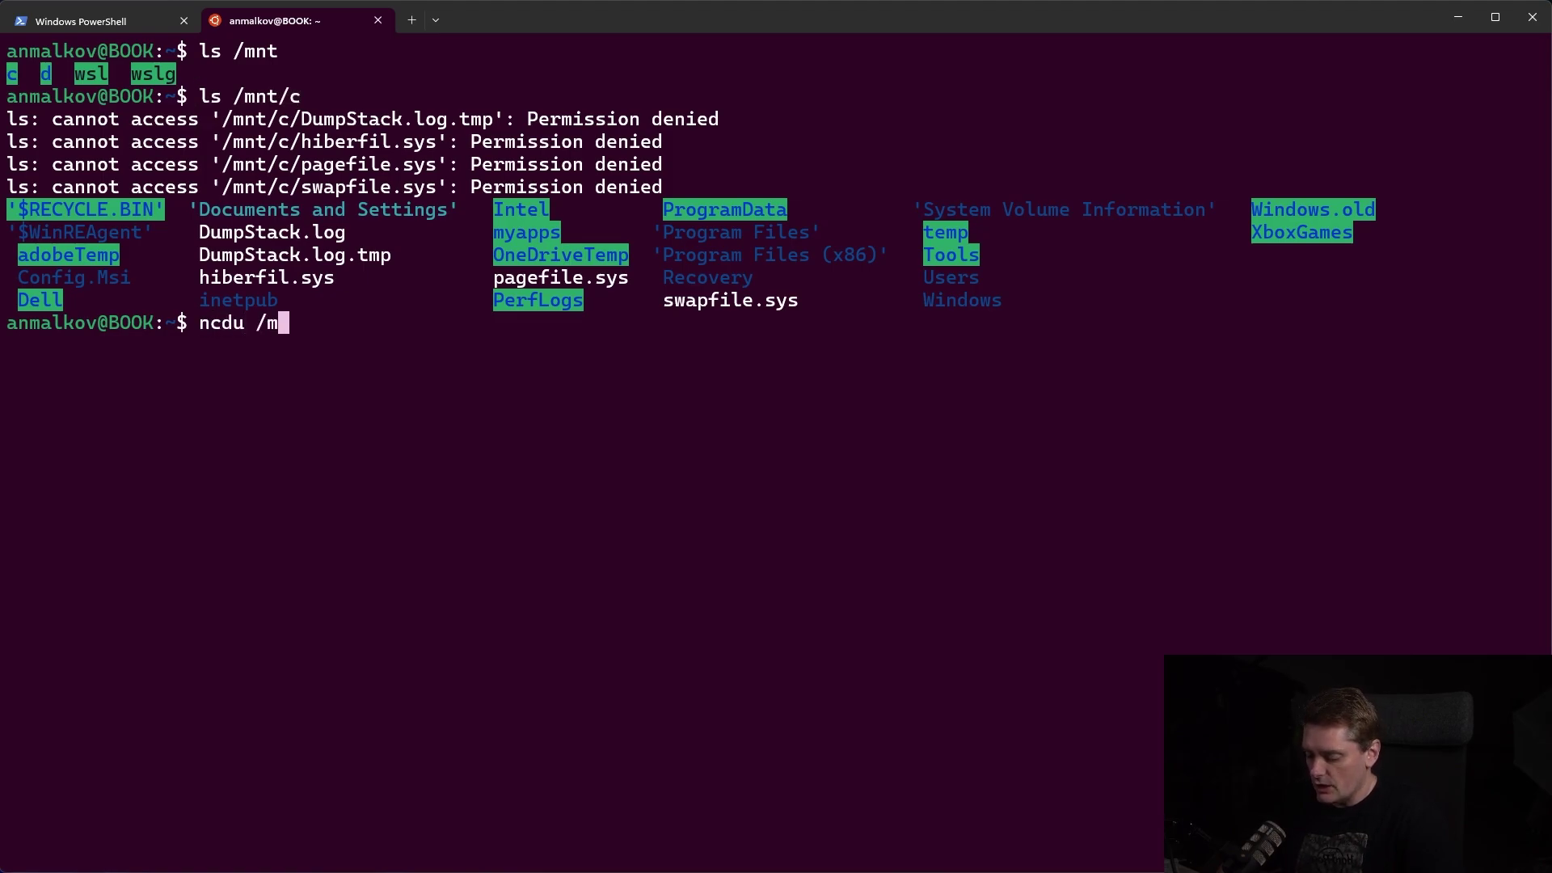
text(nt/c)
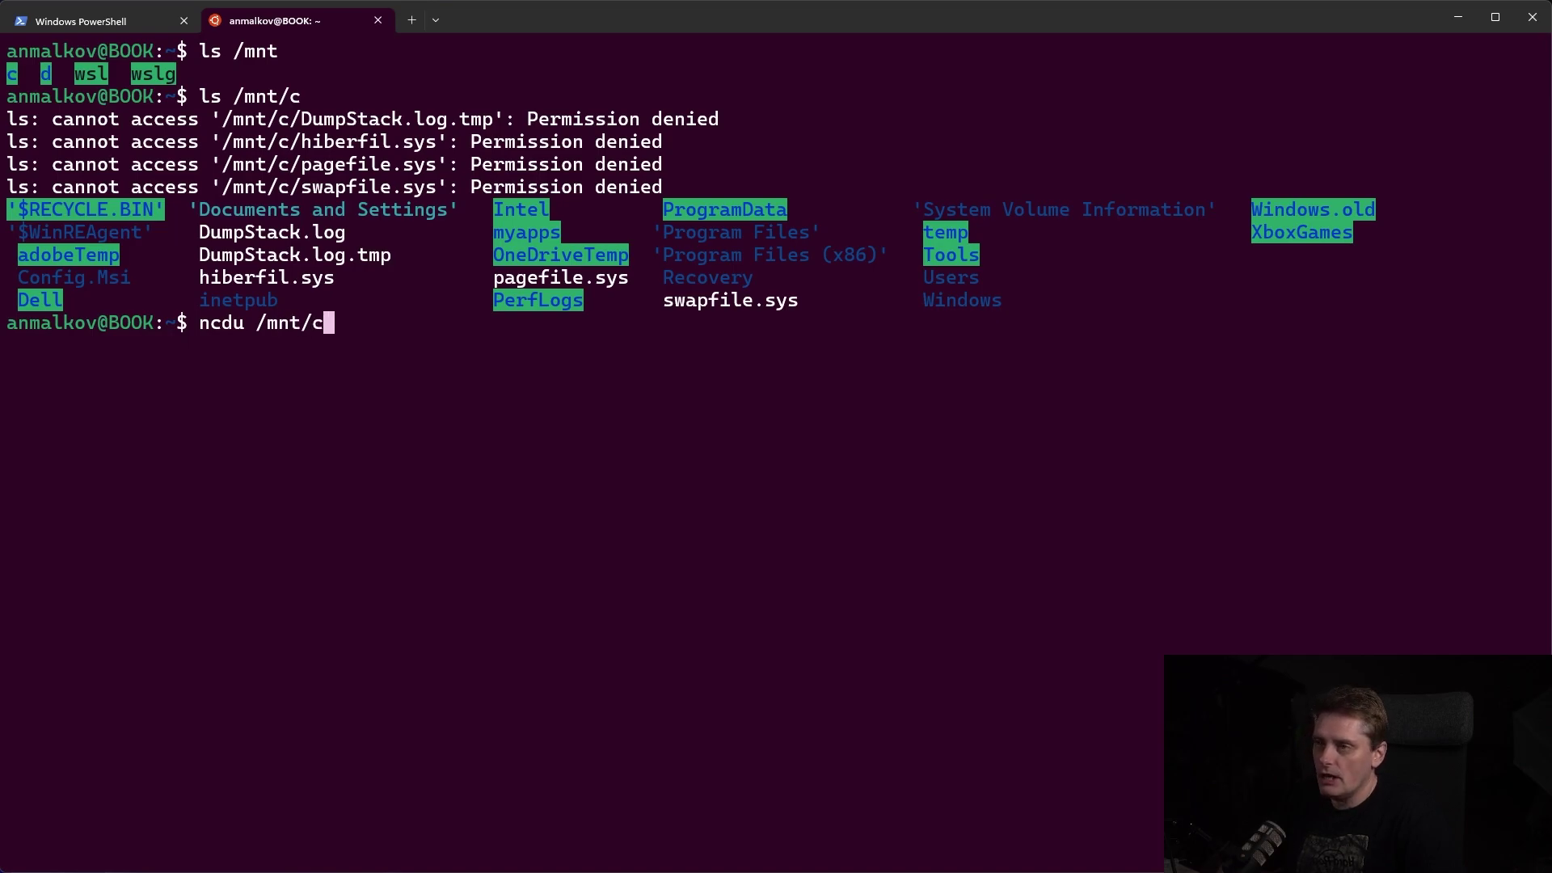
key(Return)
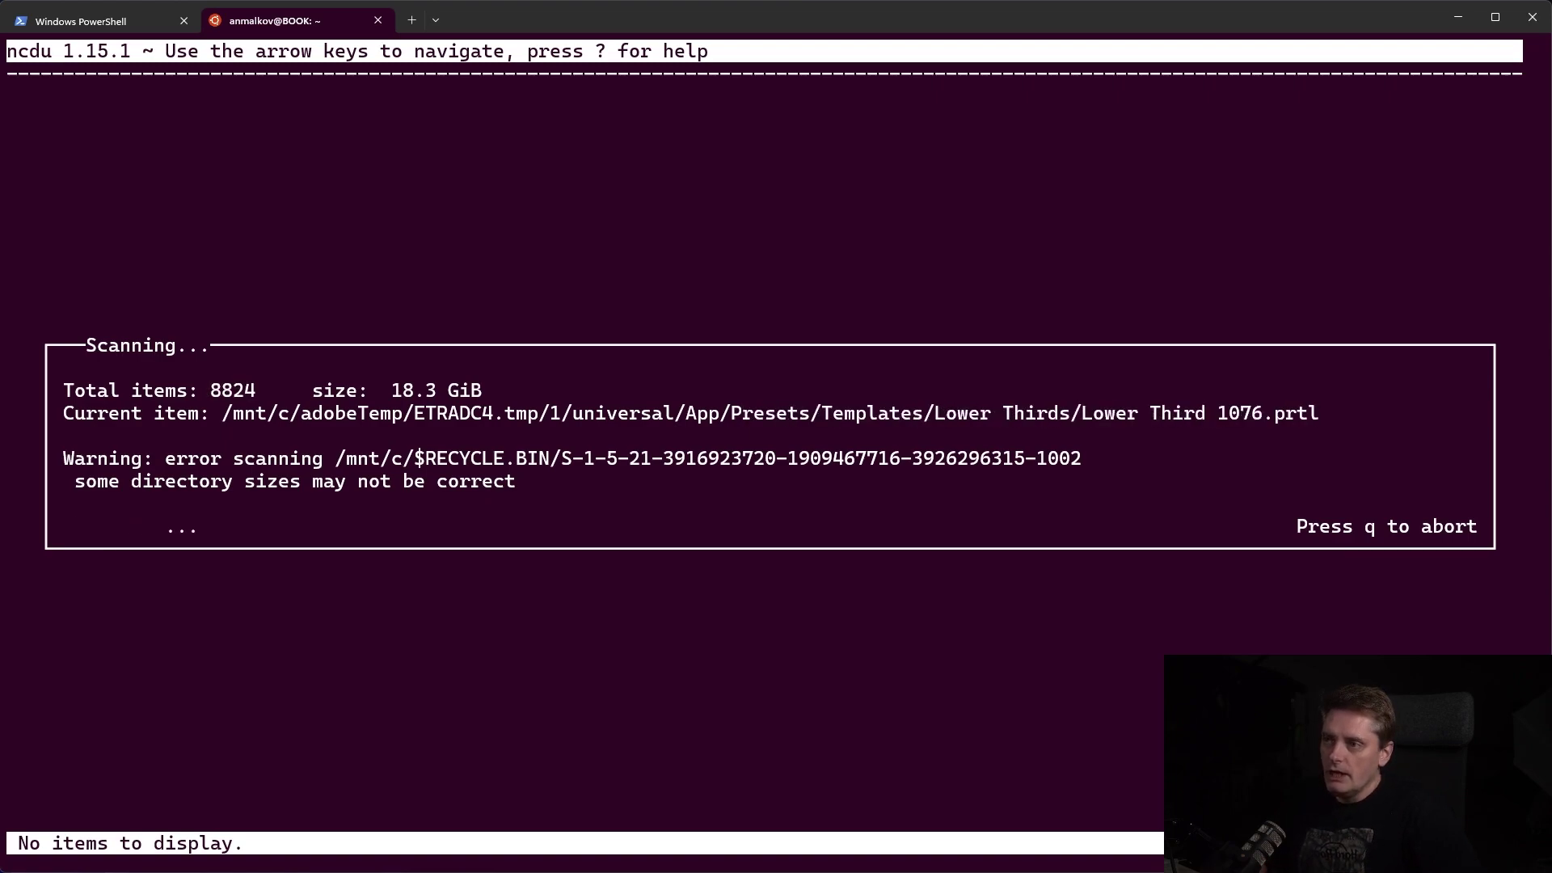
key(q)
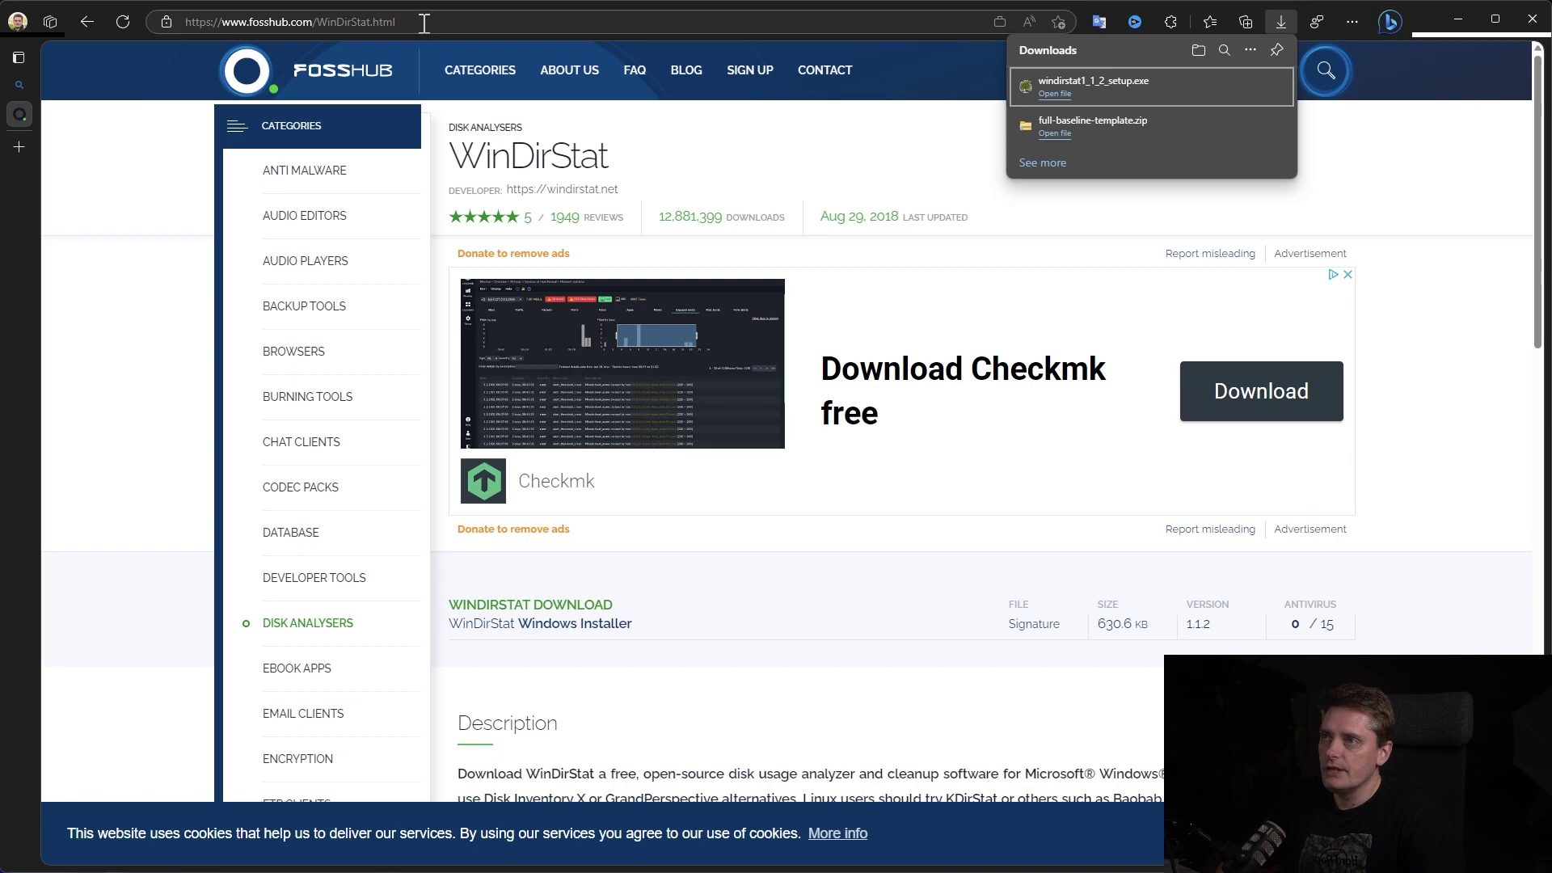
Search wiztree from the address bar and open 'WizTree - The Fastest Disk Space Analyzer'
click(423, 24)
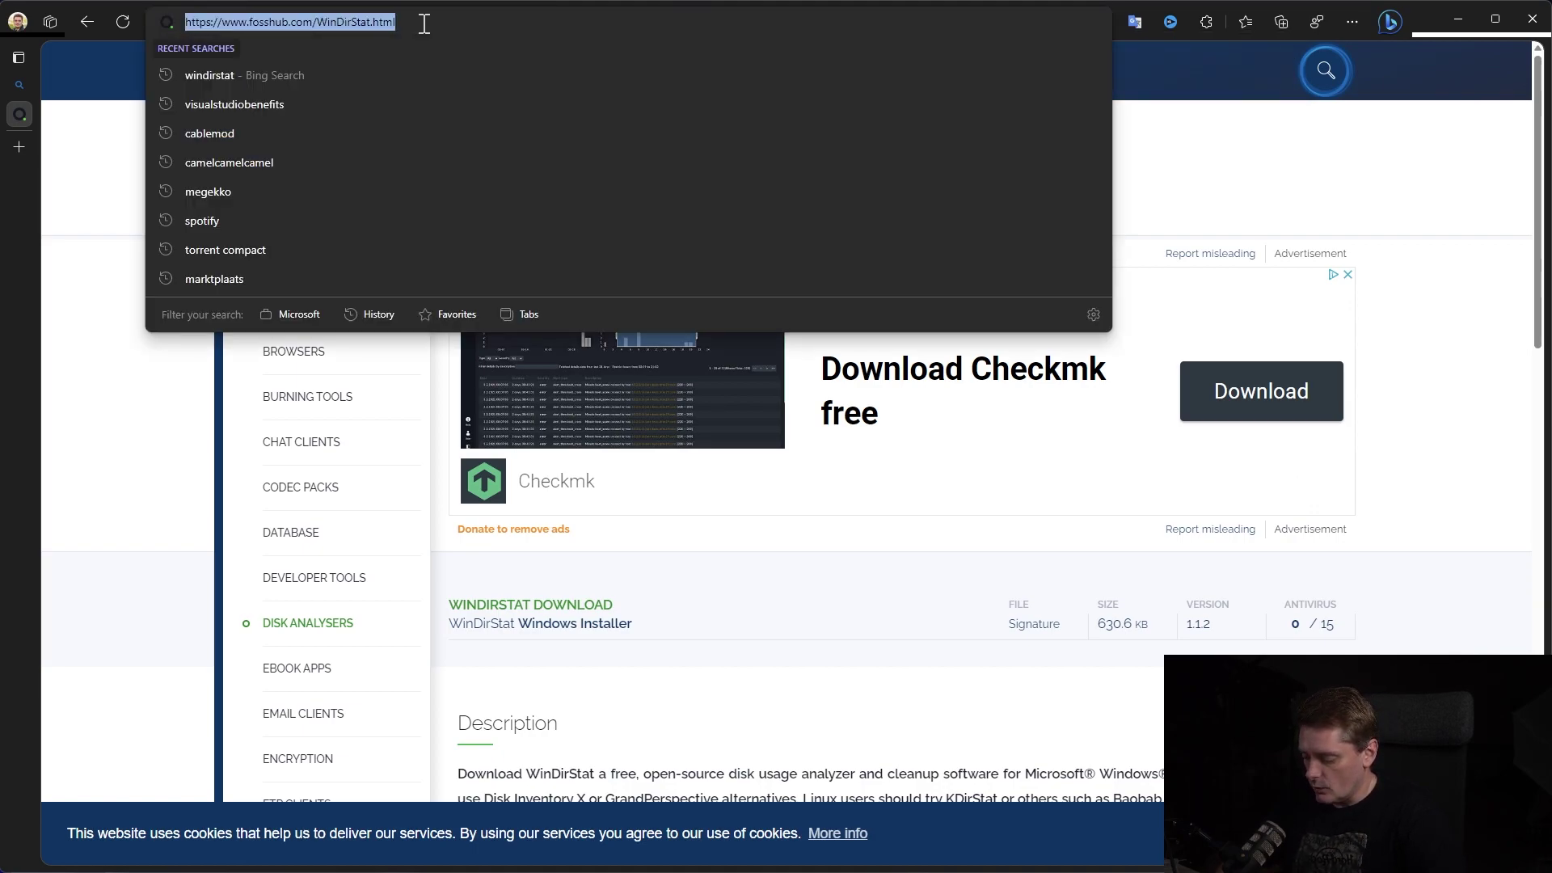
text(wiztree)
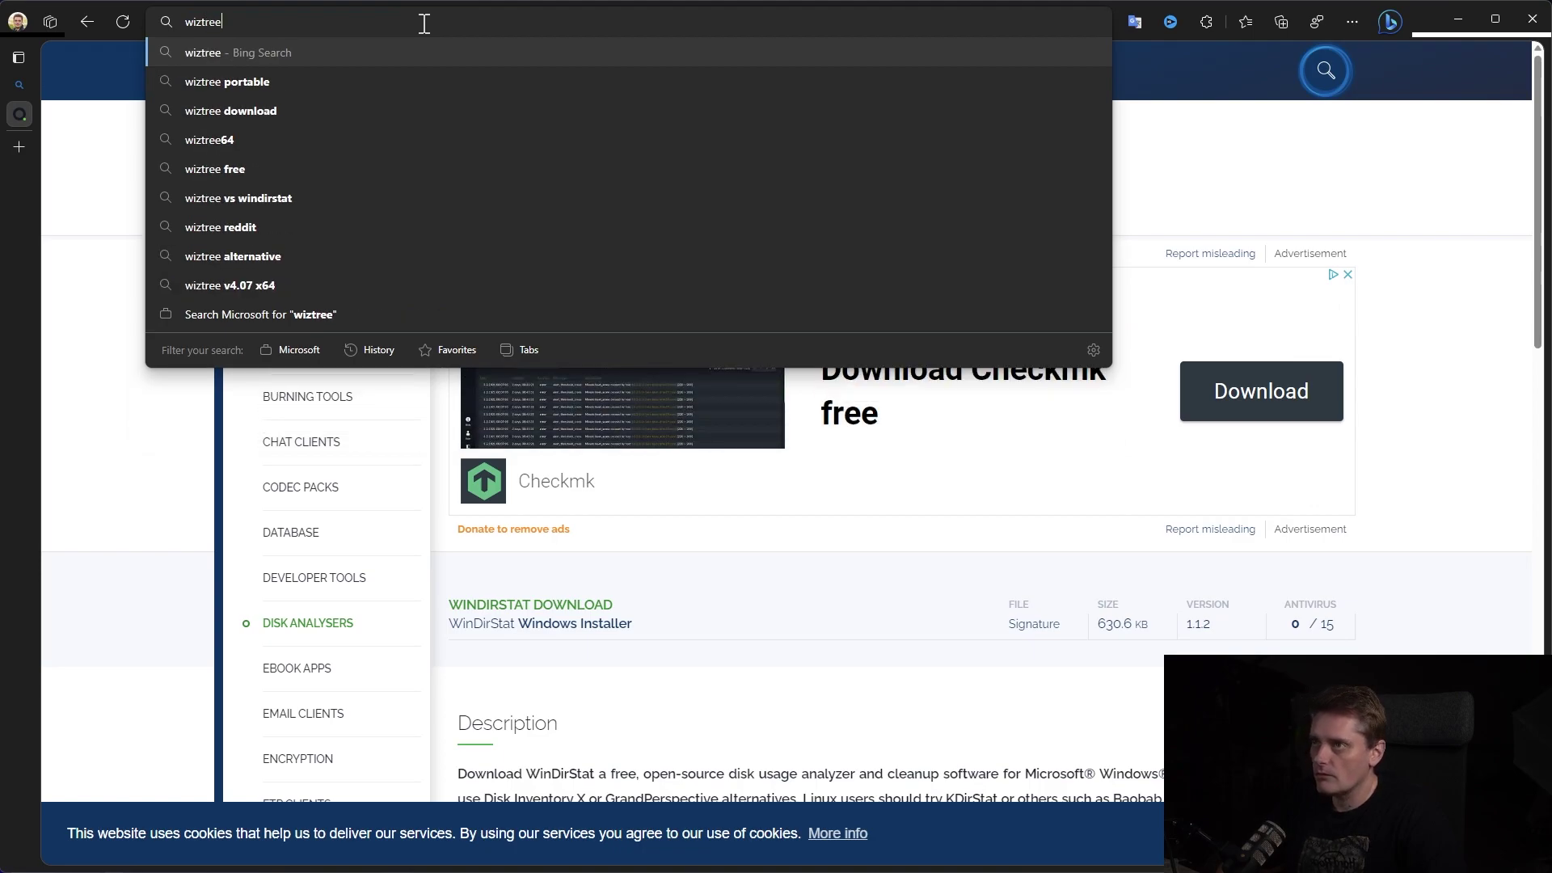
key(Return)
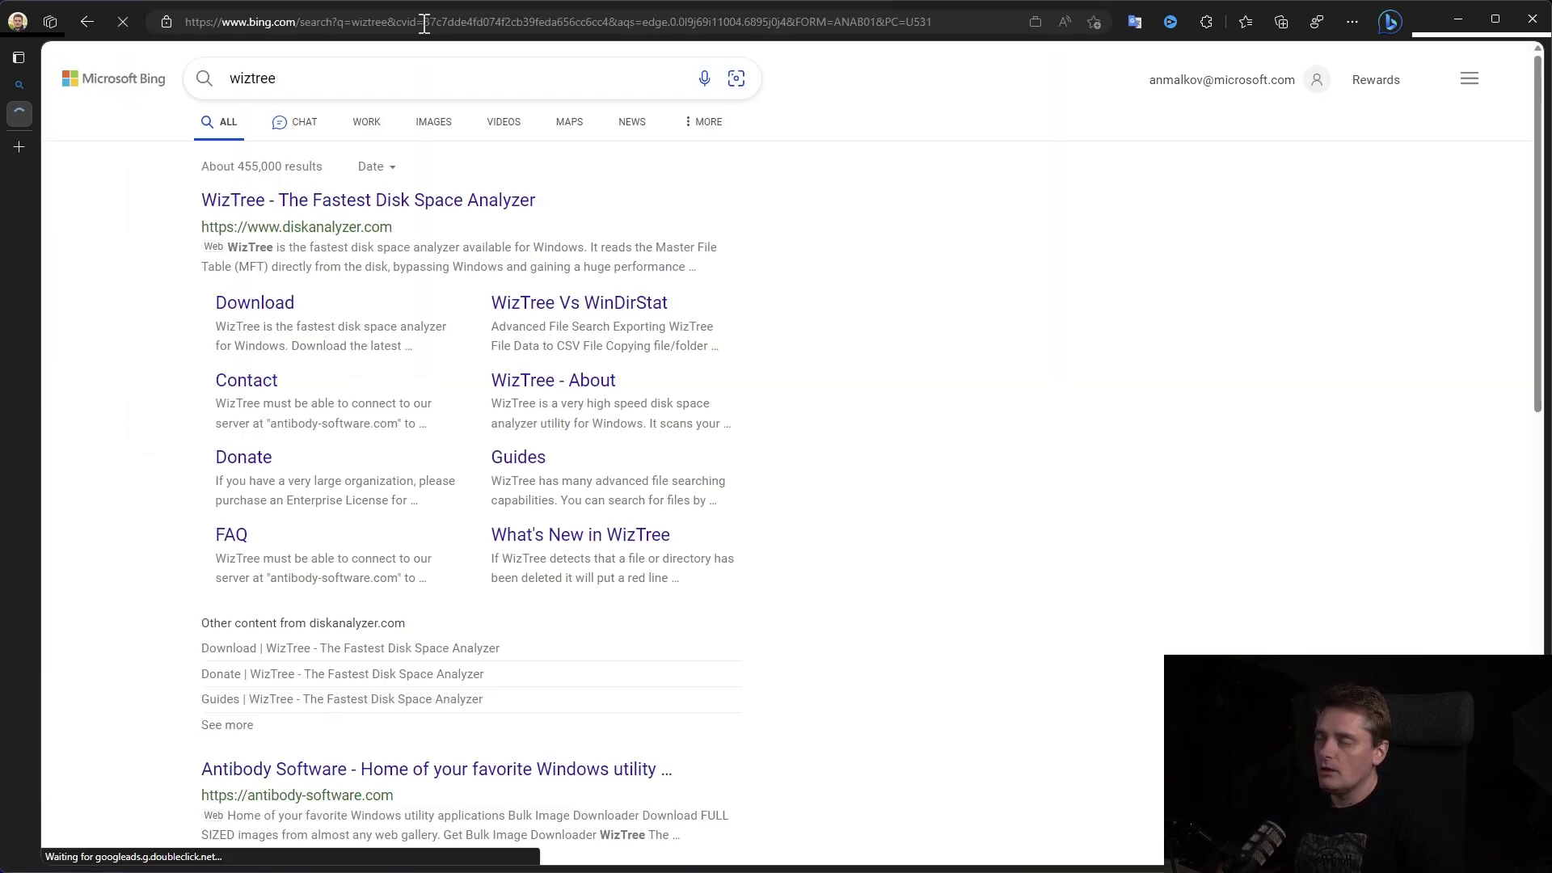
click(408, 200)
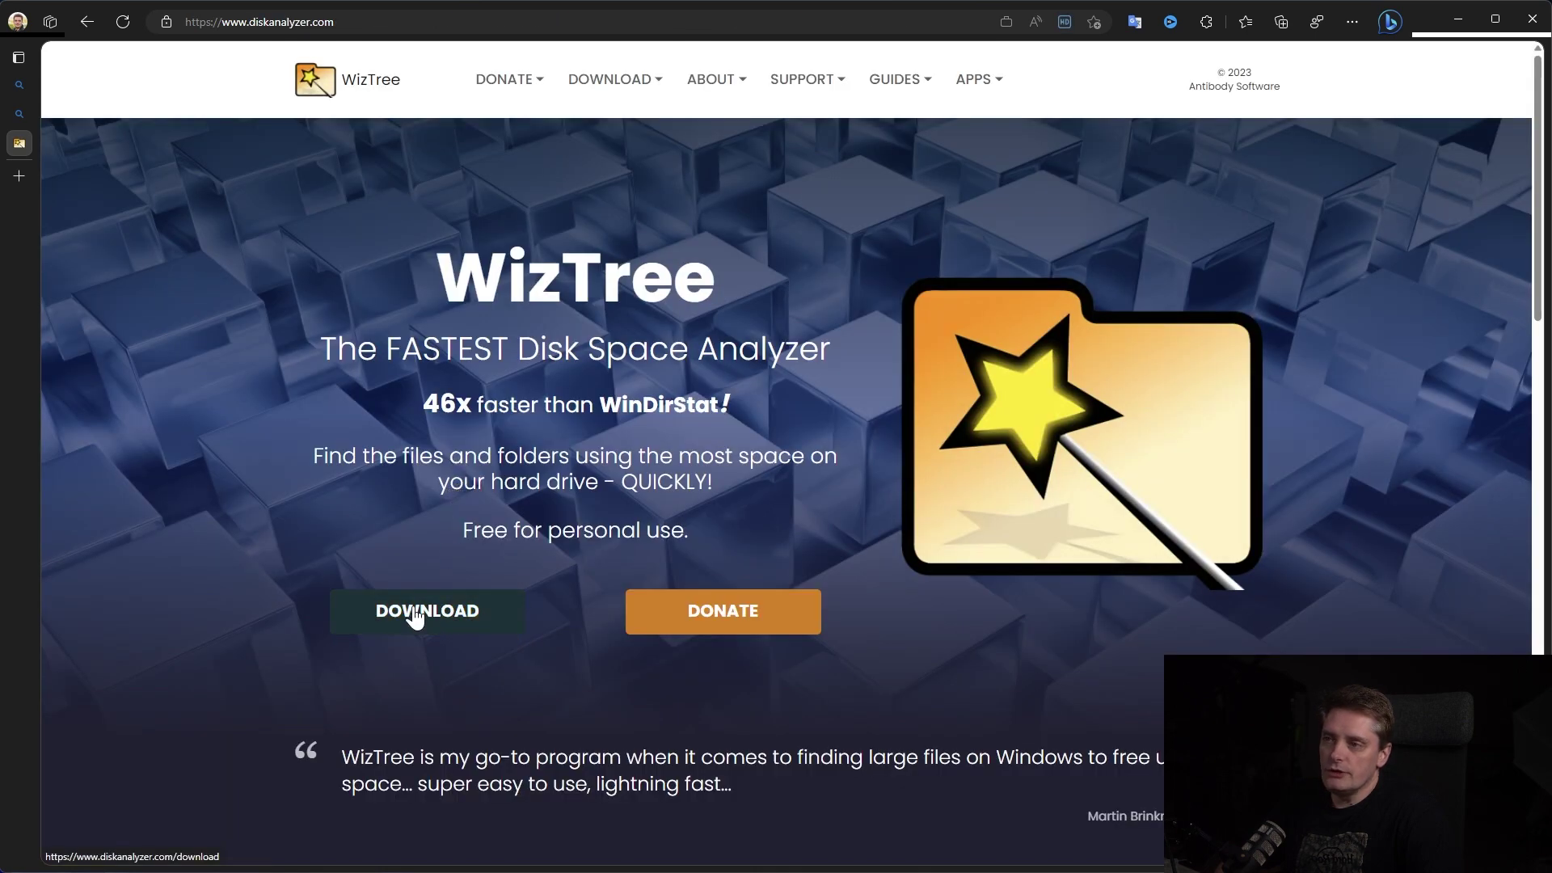
Download the WizTree 4.13 installer, wiztree_4_13_setup.exe, from the download page
click(414, 618)
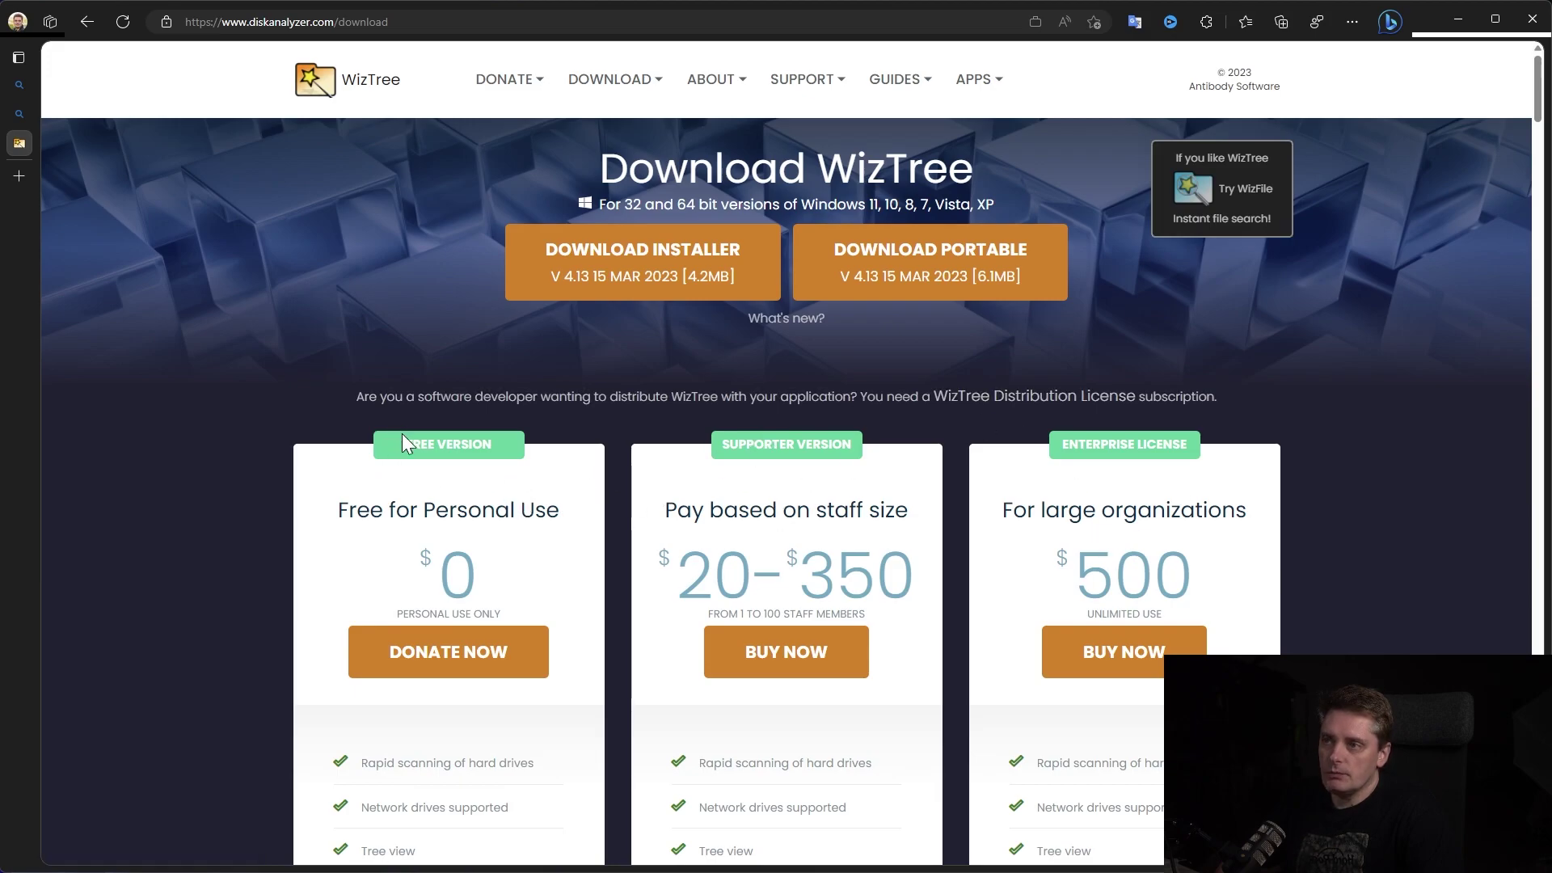
drag(424, 509, 556, 505)
scroll(462, 498, down, 6)
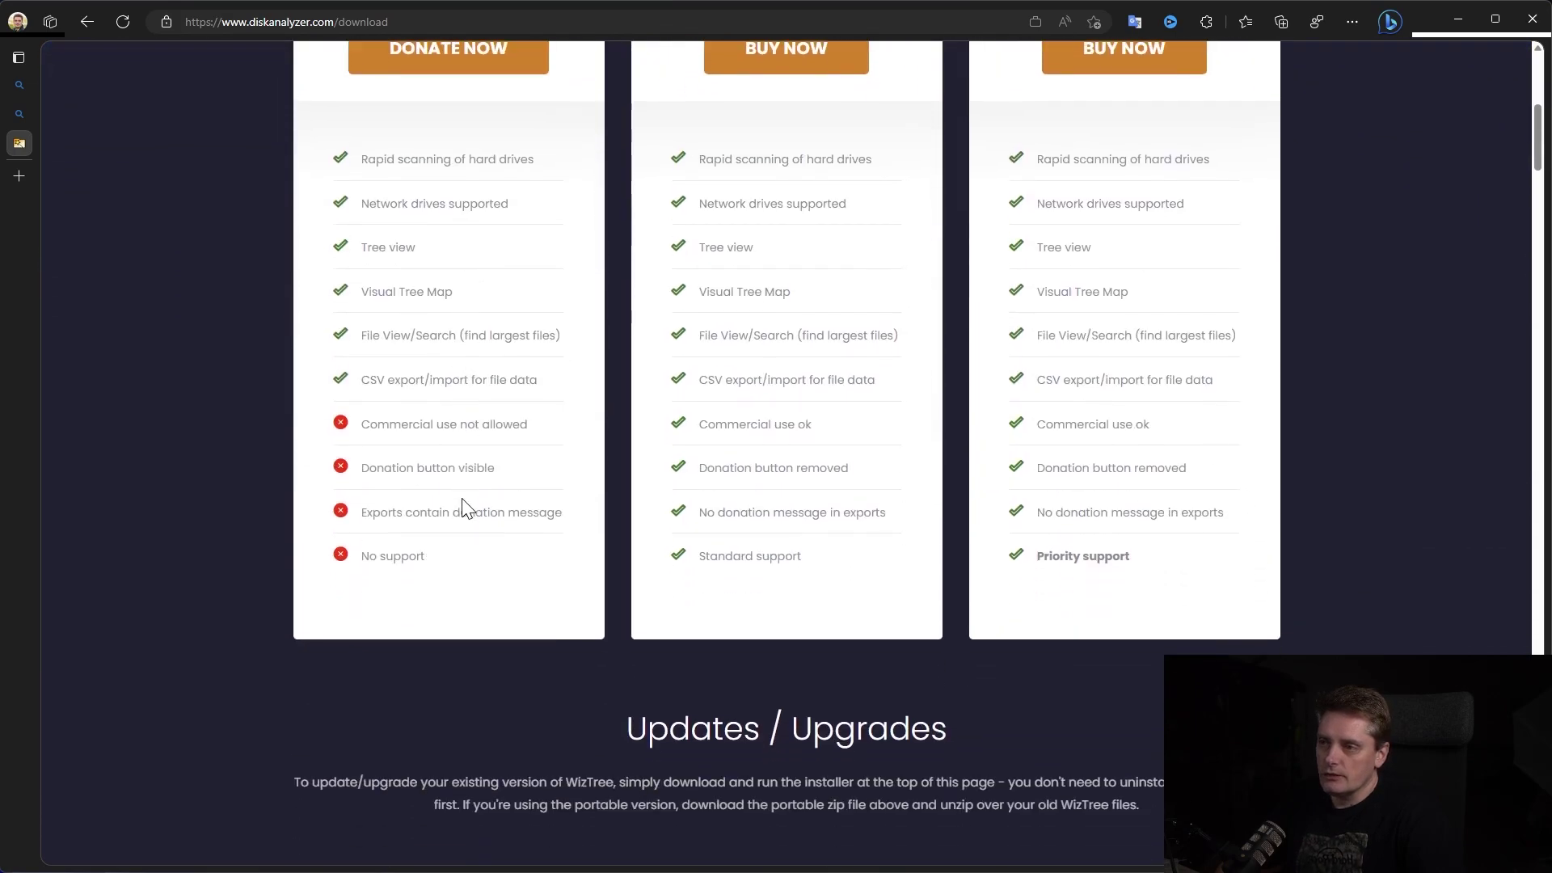
scroll(461, 509, up, 7)
click(652, 278)
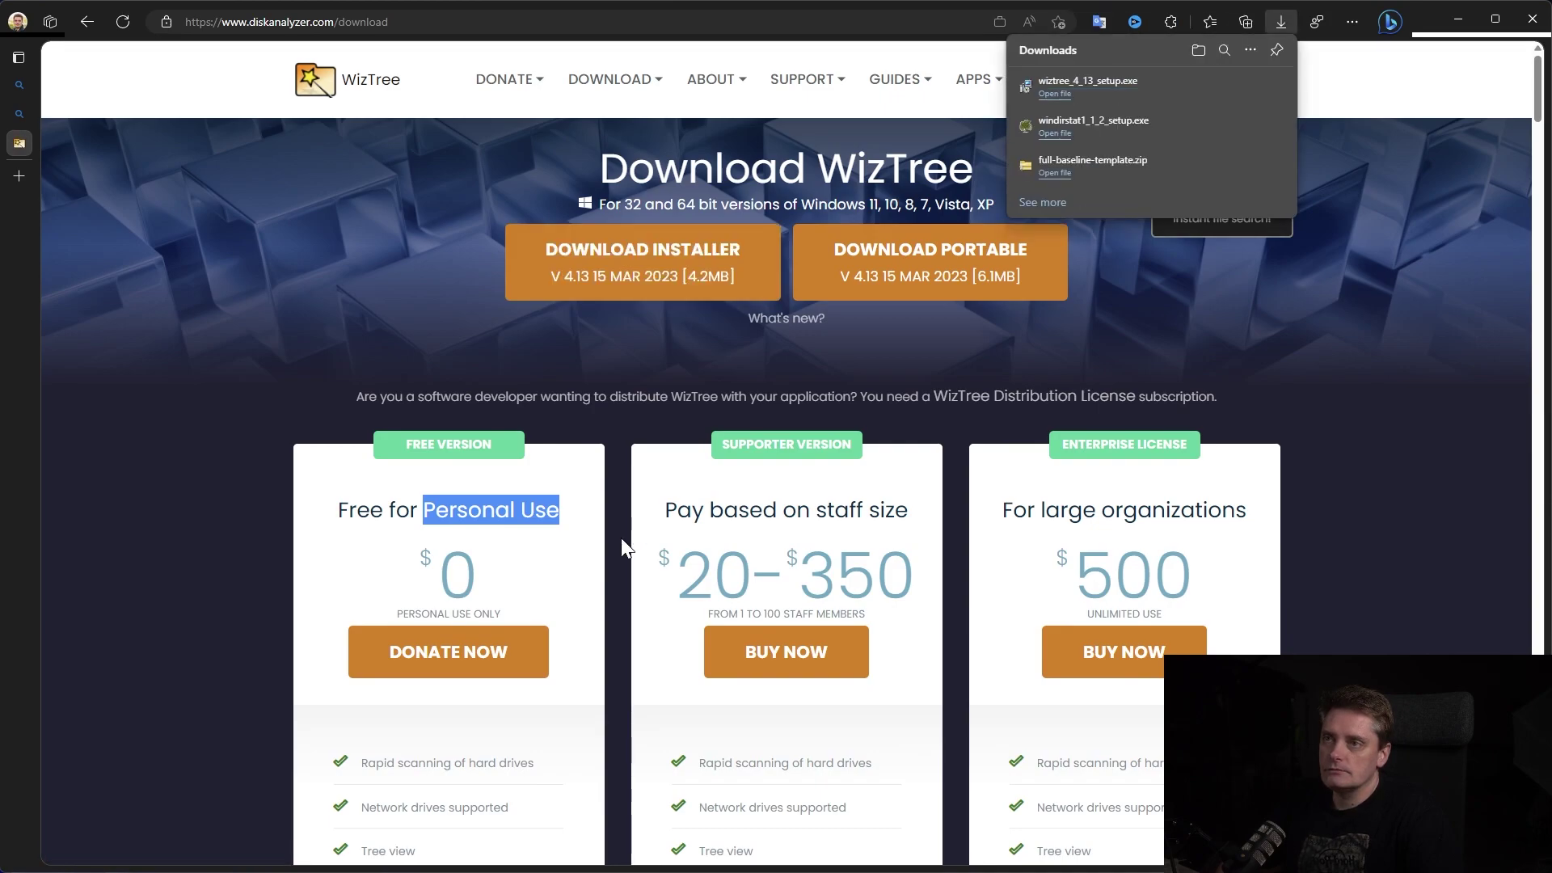
Choose English as the setup language and accept the WizTree licence agreement
drag(42, 575, 892, 354)
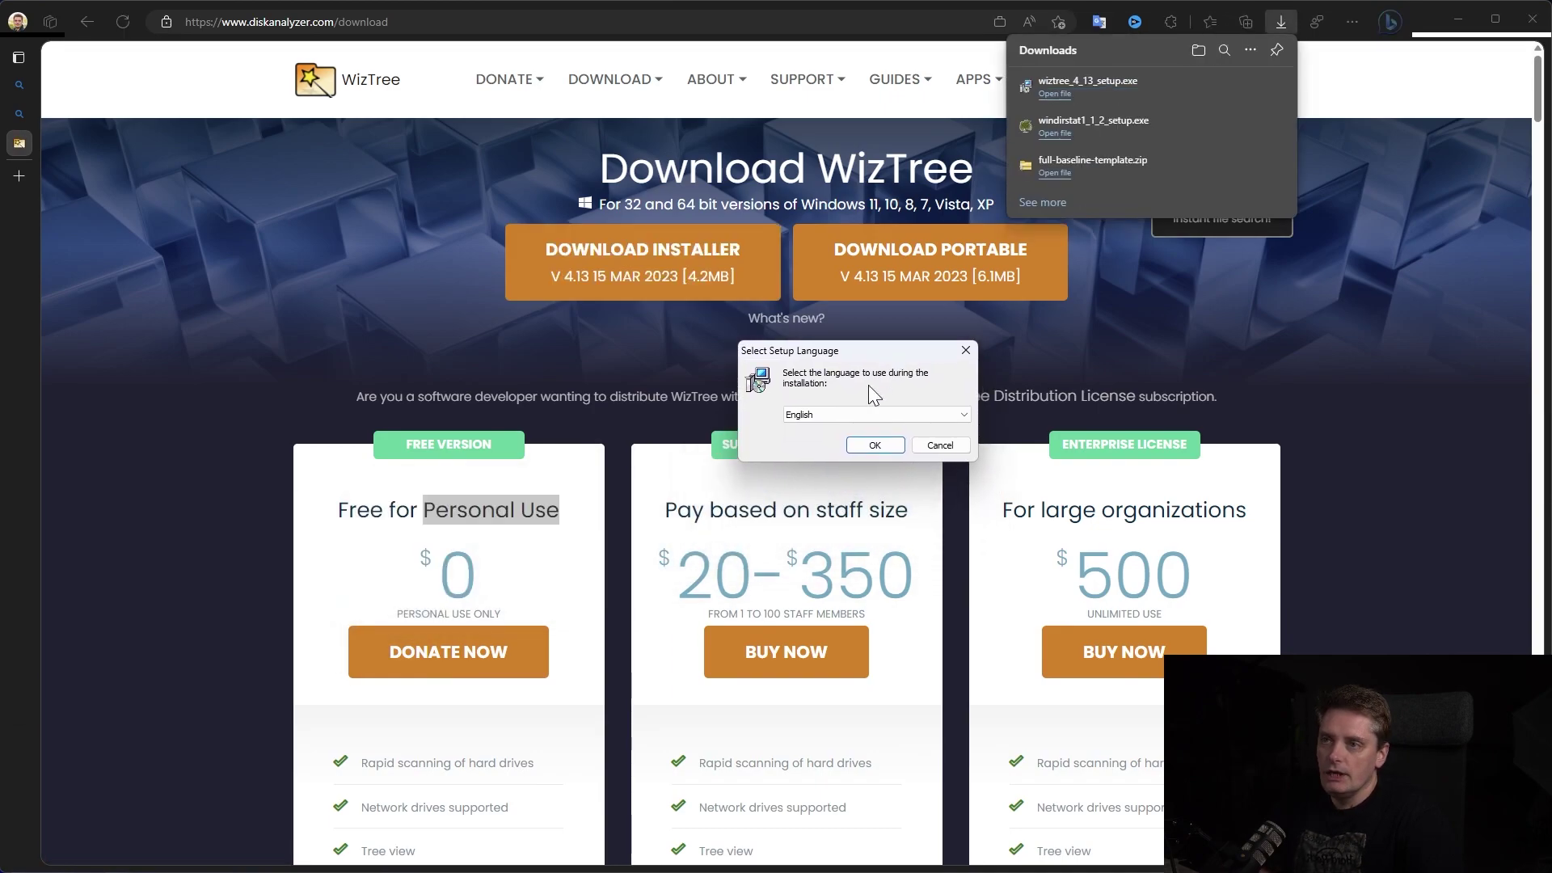
click(871, 446)
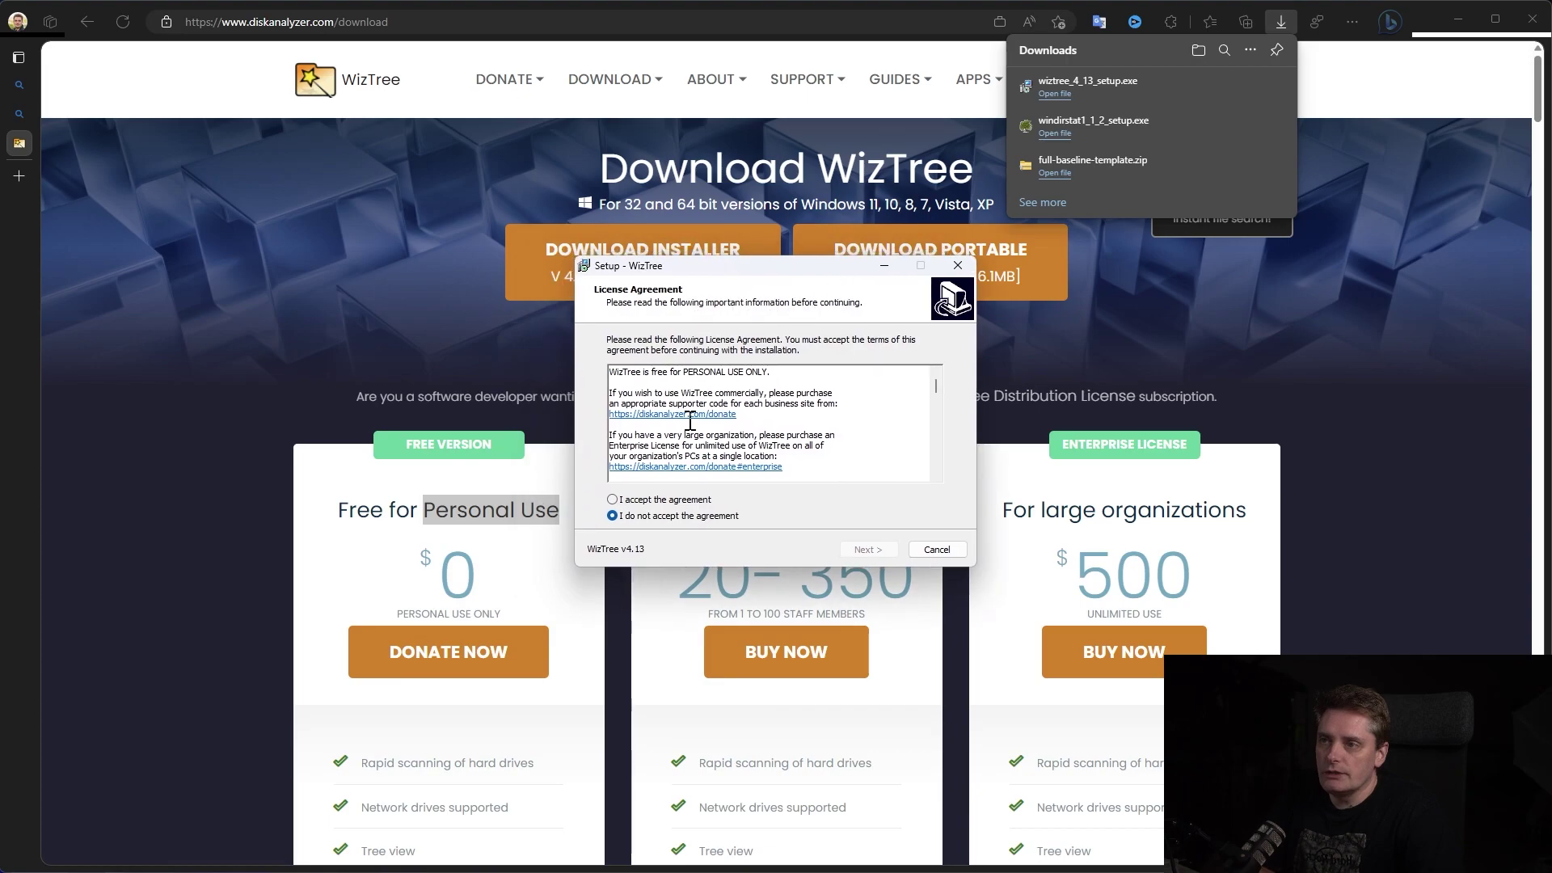
click(650, 498)
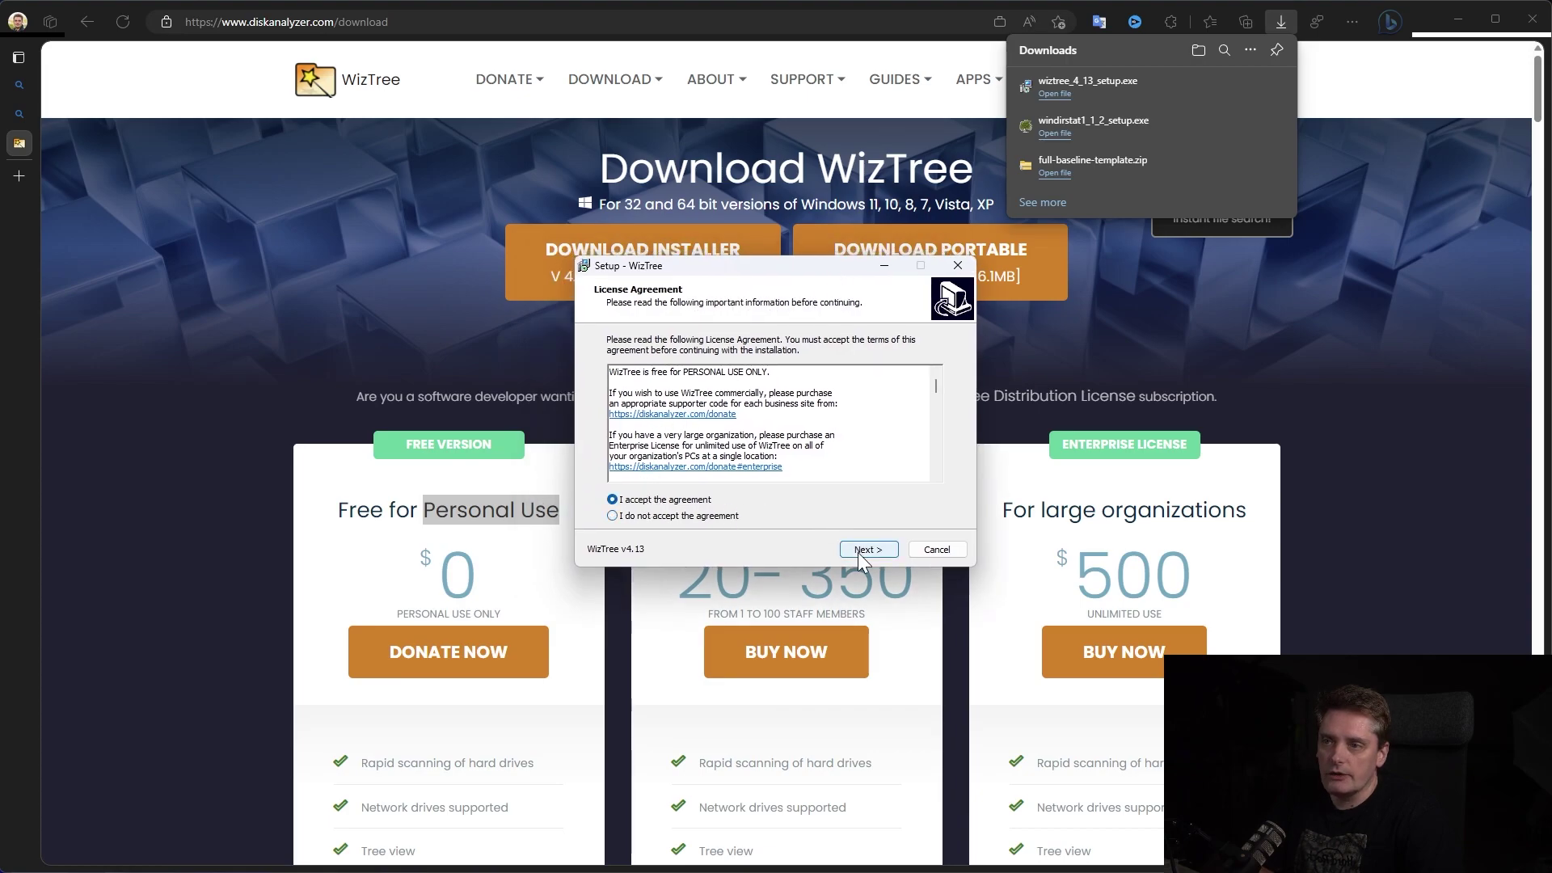
click(858, 551)
Install WizTree 4.13 with default location, Start Menu folder and tasks, then launch it
click(858, 551)
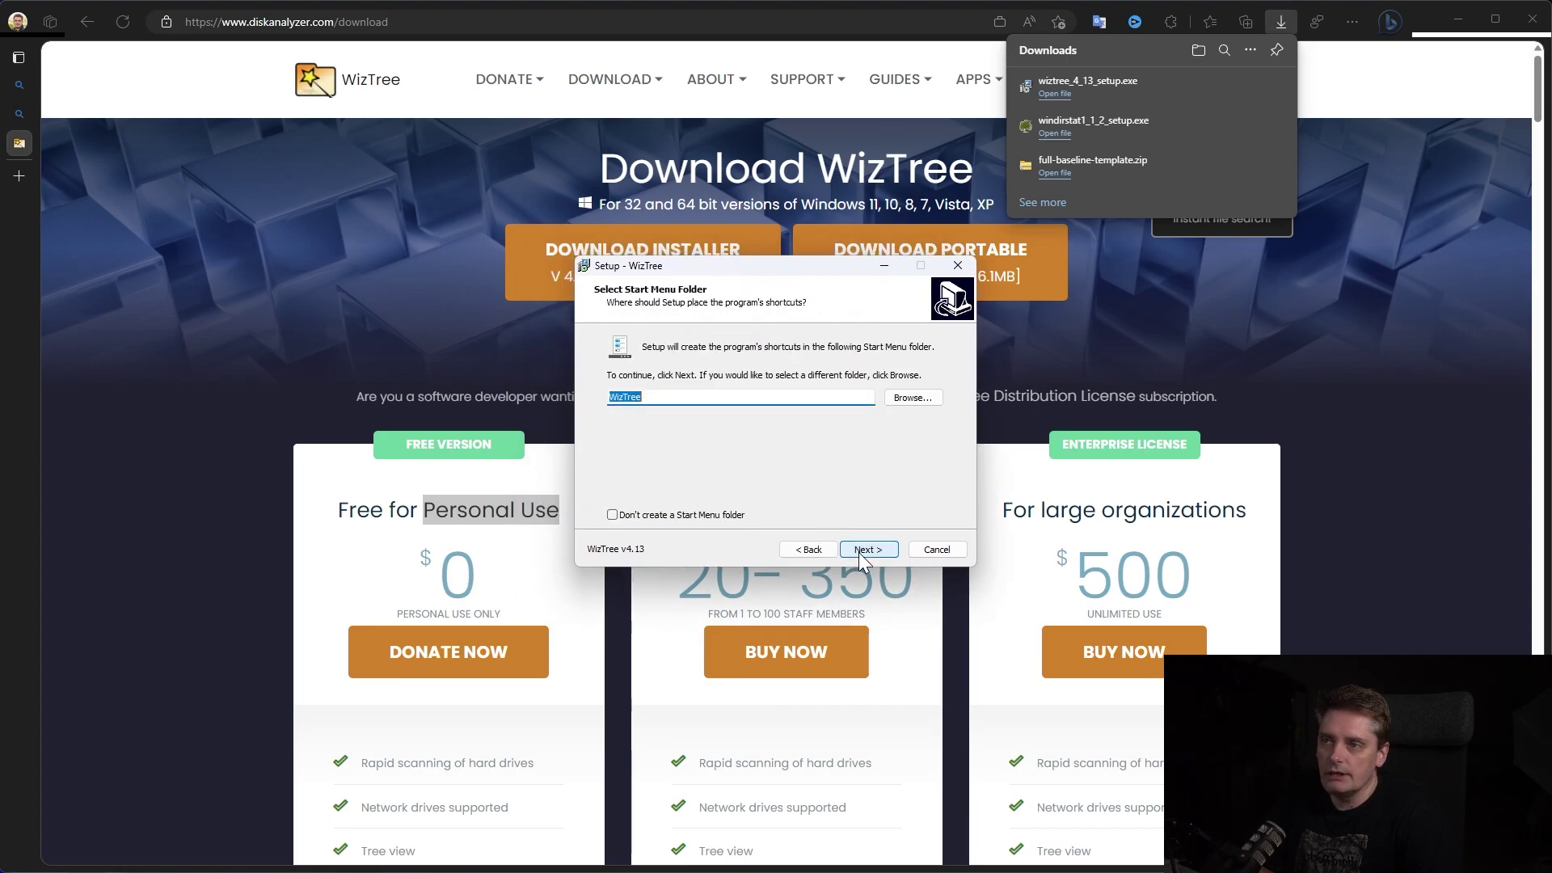
click(858, 552)
click(858, 551)
click(858, 551)
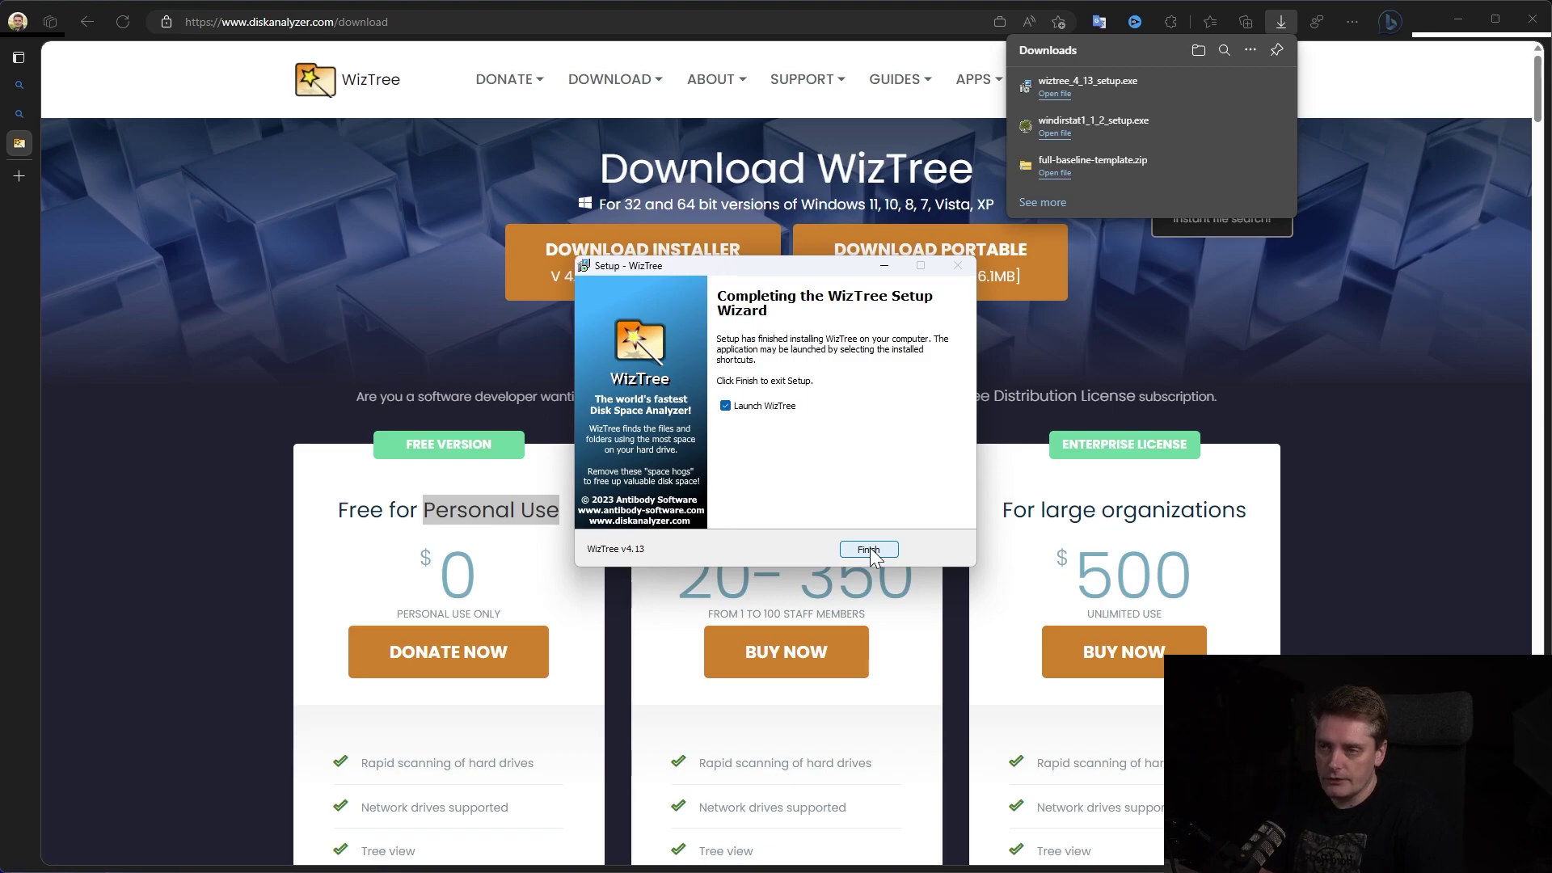
click(869, 549)
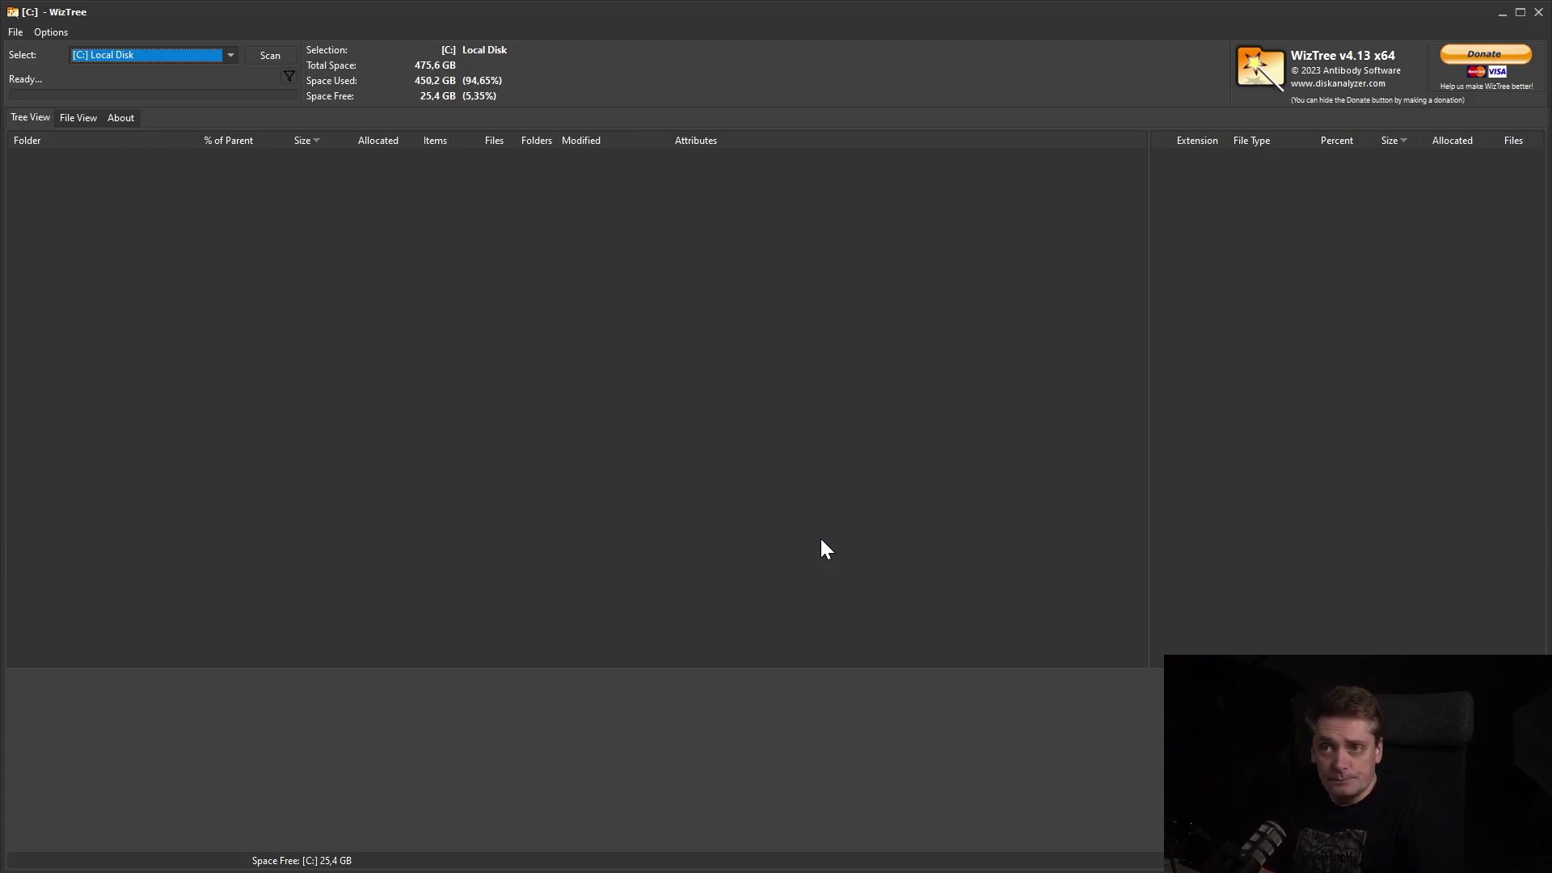
Keep [C:] Local Disk selected as the drive for WizTree to analyse
click(148, 57)
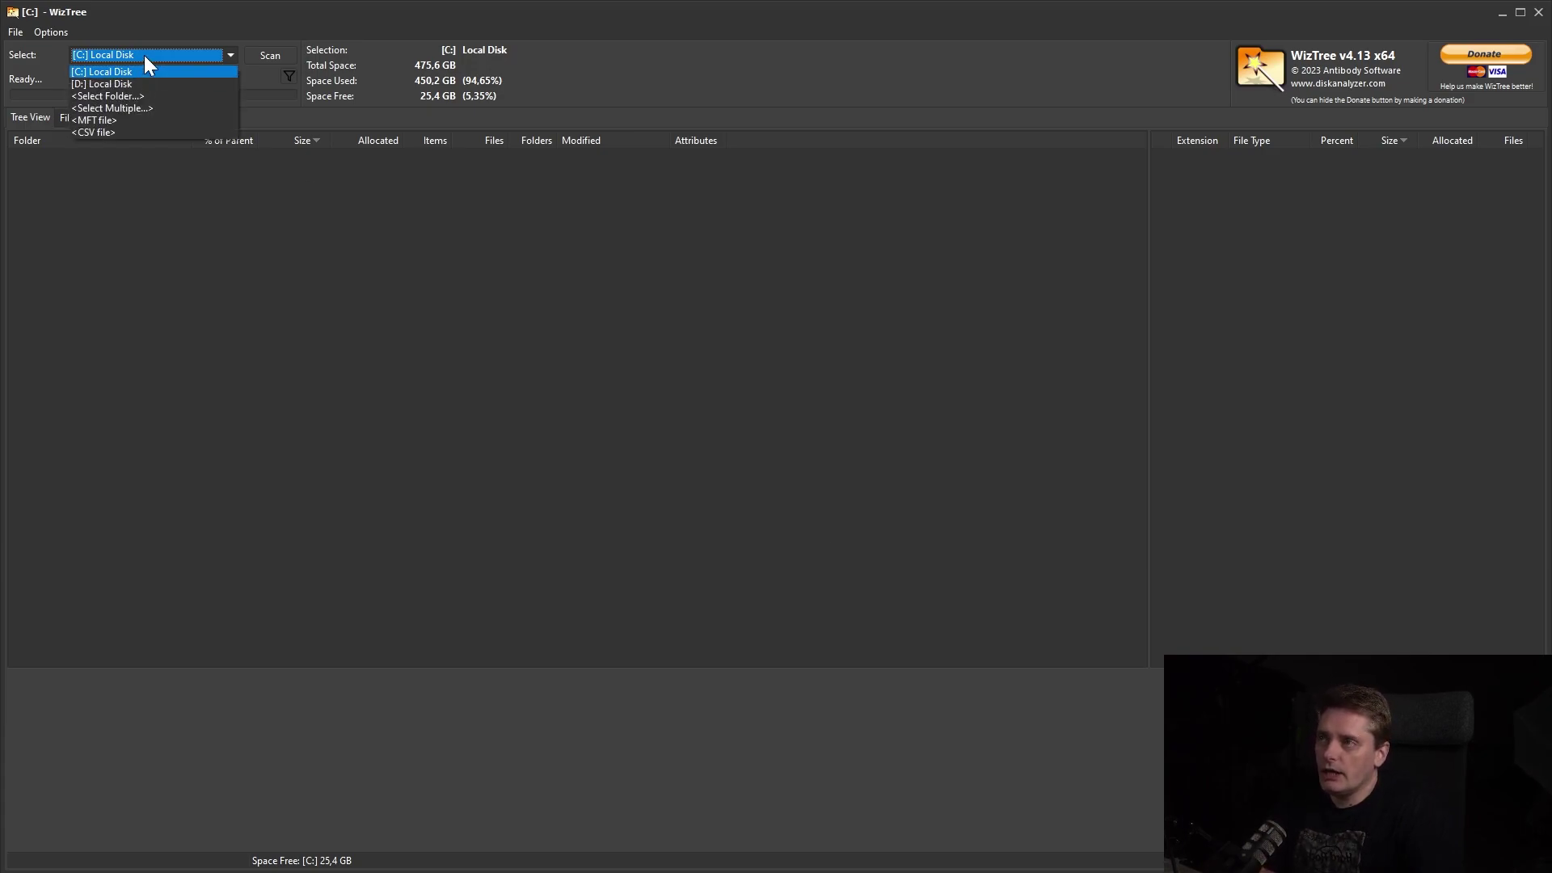
click(146, 56)
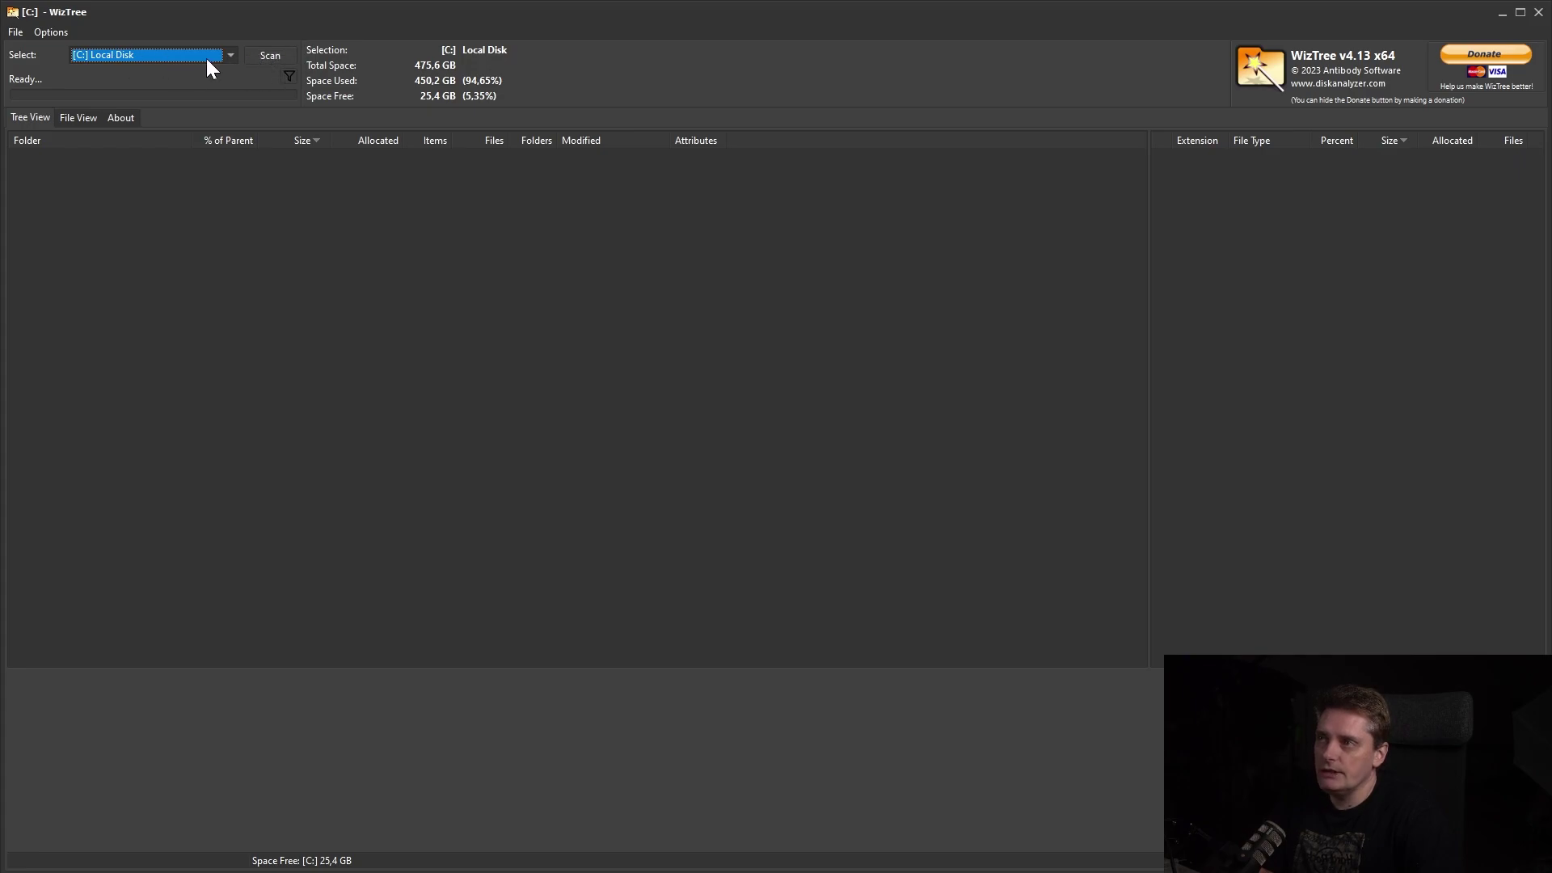
Run the WizTree scan of Local Disk C:
click(267, 55)
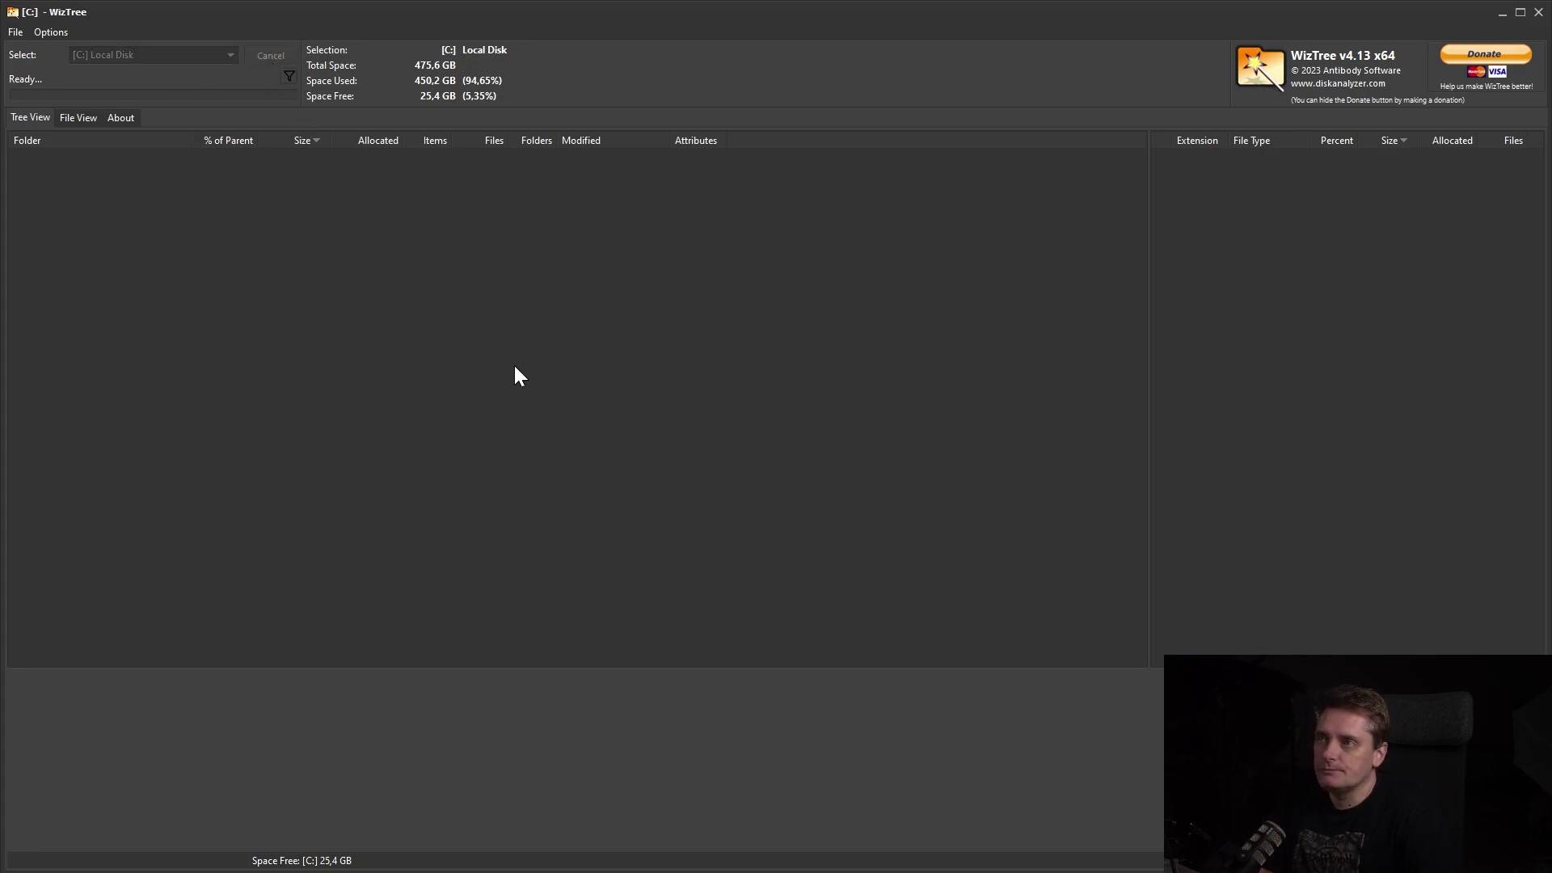